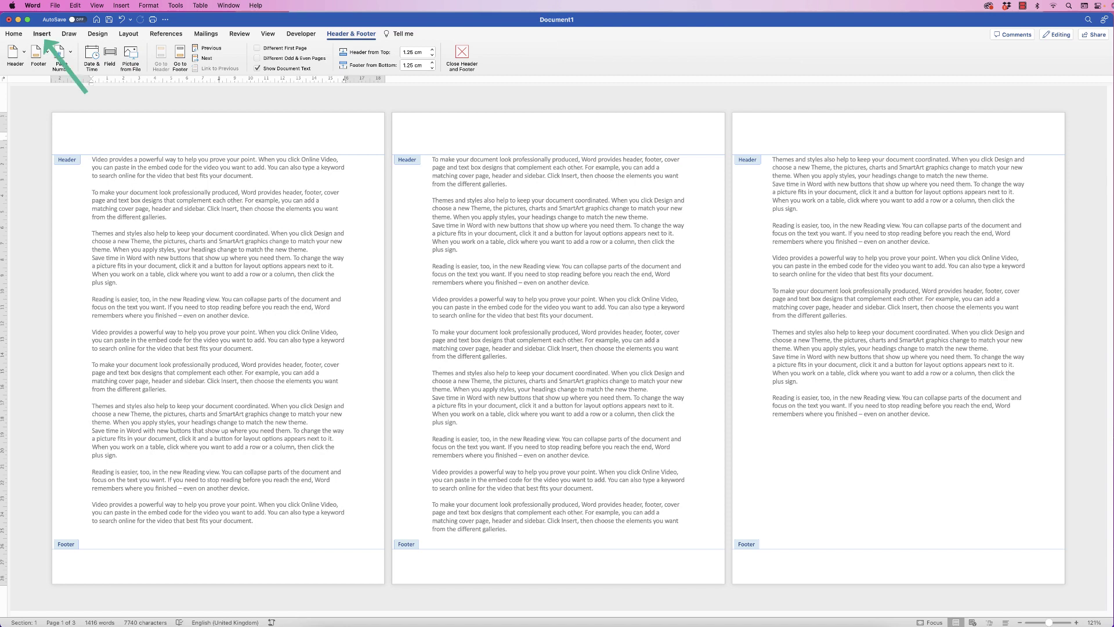
# Step: Draw a blue rectangle in the top-left corner, stretched to 30.16 cm tall down the left edge
pyautogui.click(42, 34)
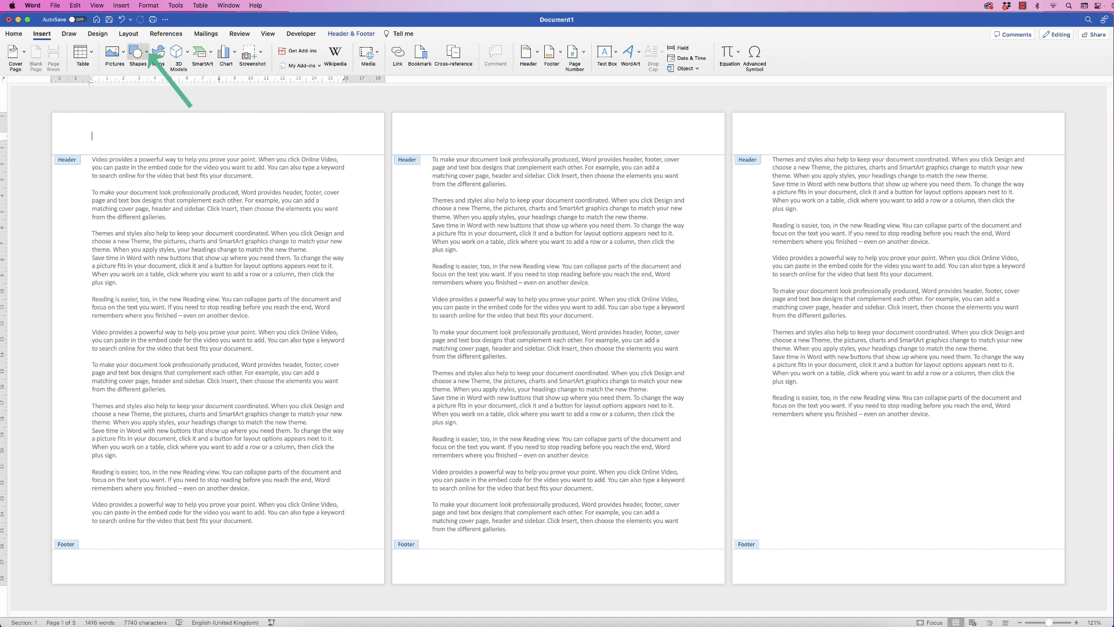
pyautogui.click(138, 53)
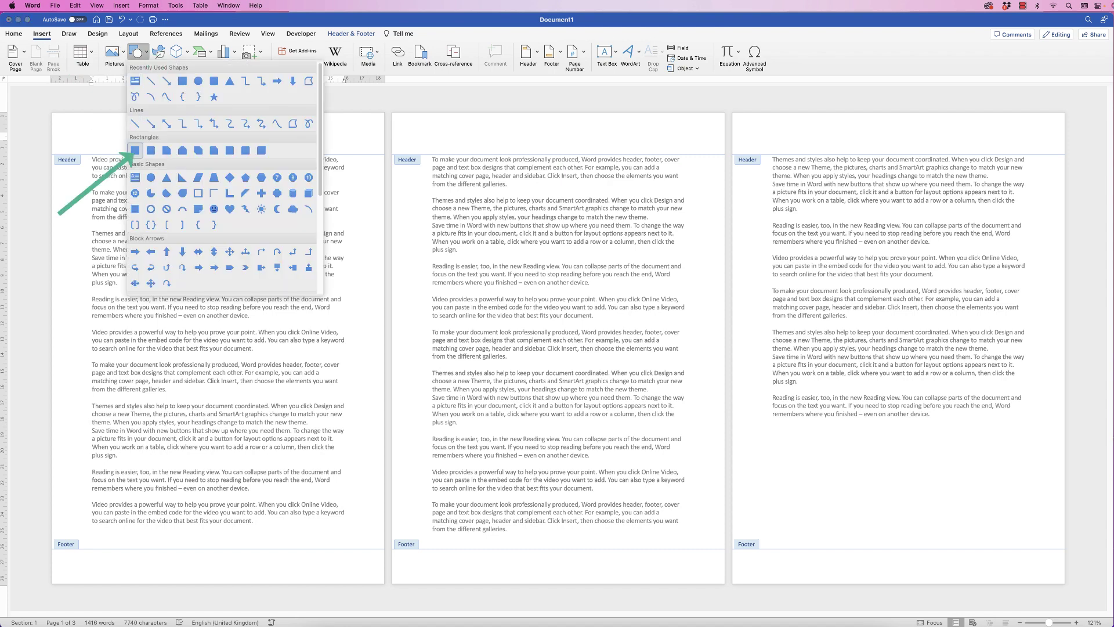
pyautogui.click(135, 150)
pyautogui.moveTo(58, 125); pyautogui.dragTo(140, 595)
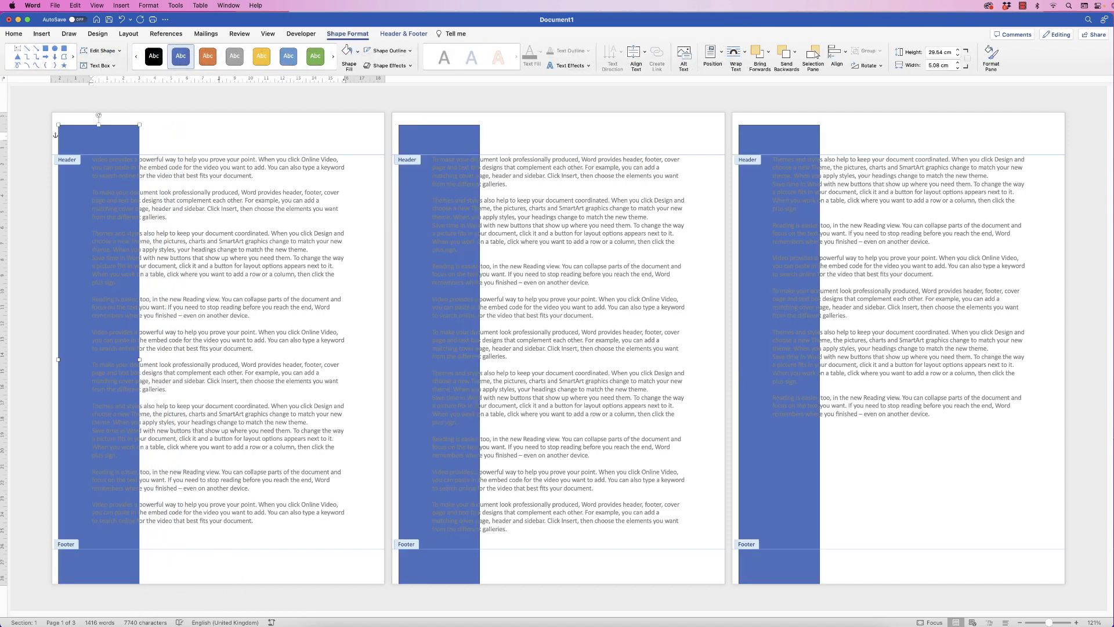
pyautogui.moveTo(81, 386); pyautogui.dragTo(75, 373)
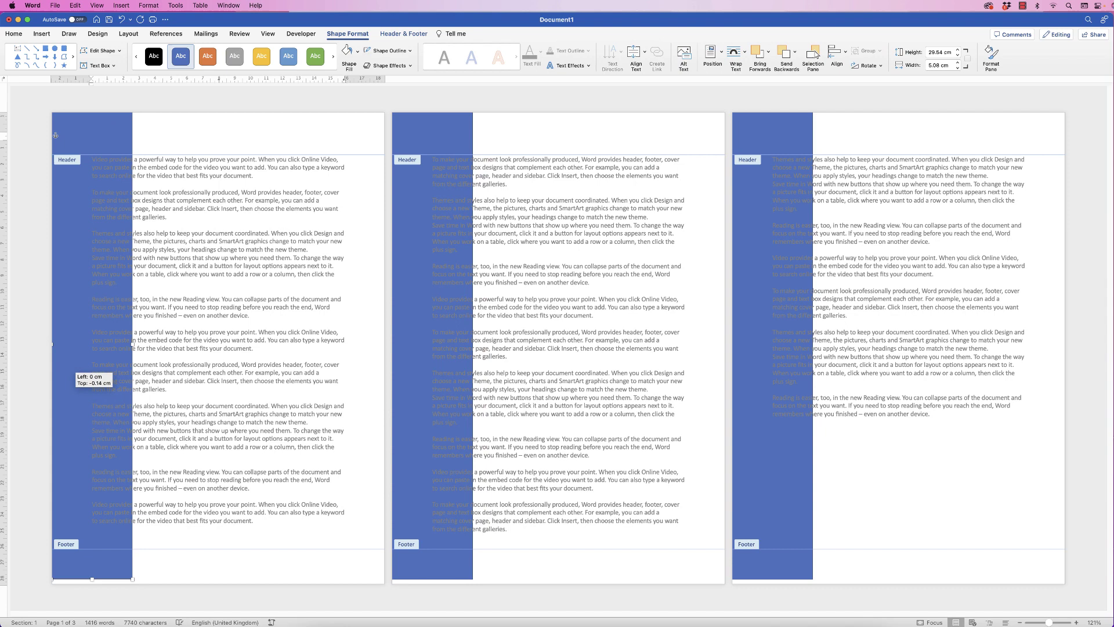
pyautogui.moveTo(93, 579); pyautogui.dragTo(92, 583)
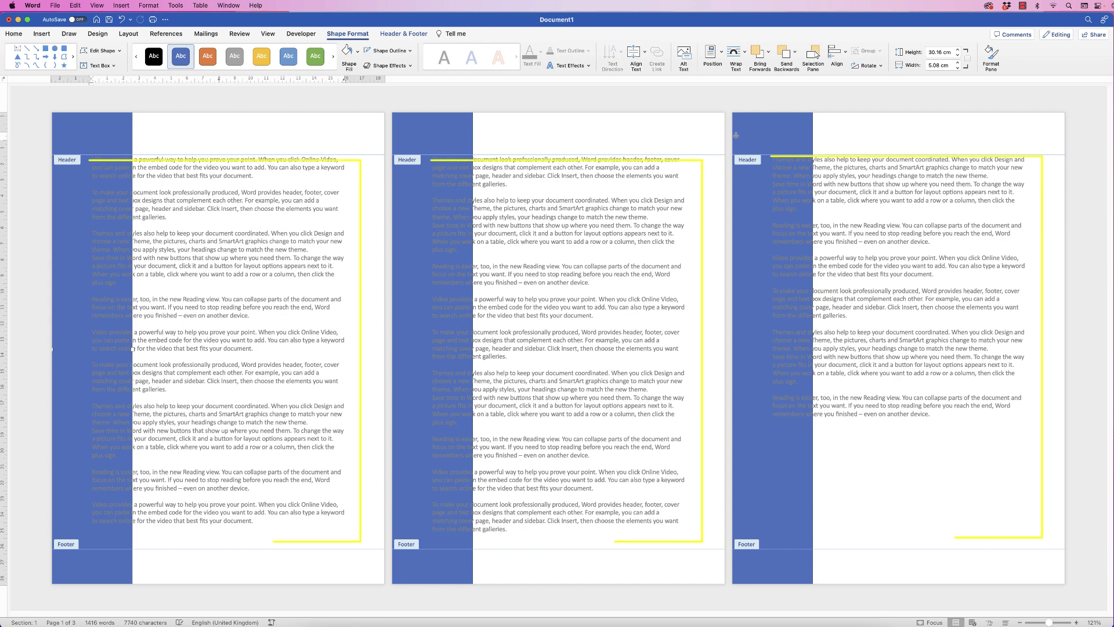
# Step: Exit header and footer editing to return to the body text
pyautogui.press('Escape')
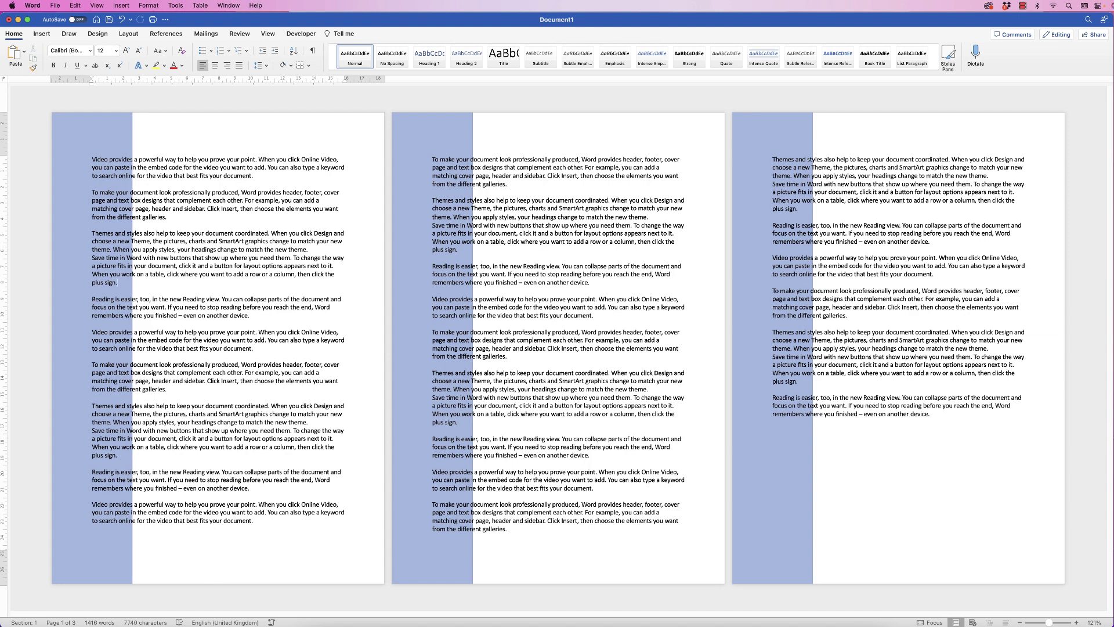
# Step: Reopen the header, move the blue side bar down to the header line, and clear test text
pyautogui.doubleClick(92, 135)
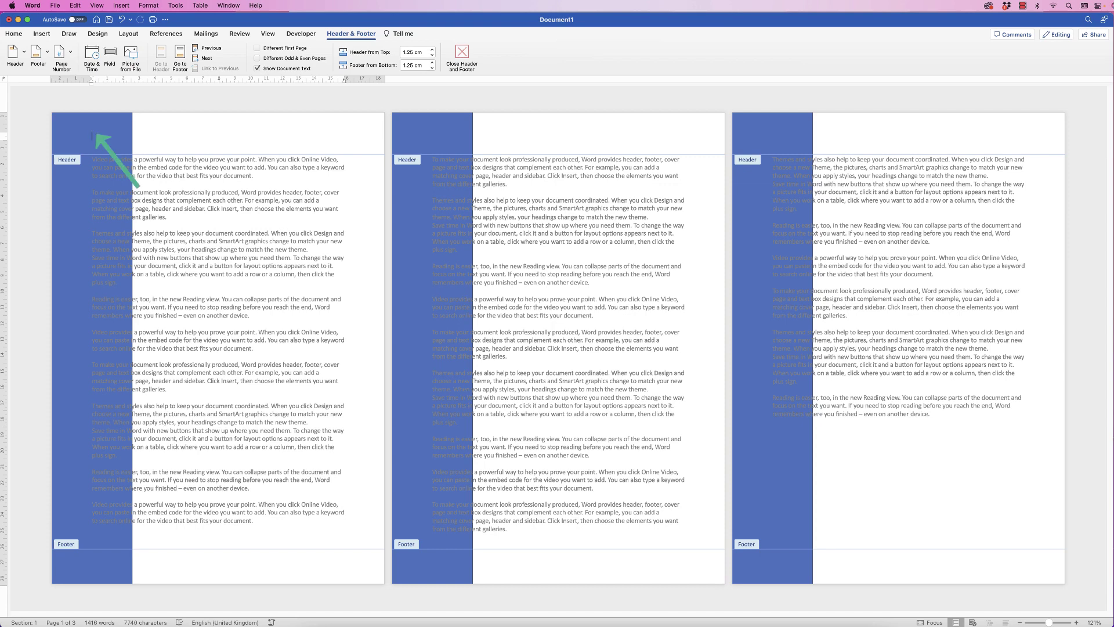
pyautogui.moveTo(100, 196); pyautogui.dragTo(87, 238)
pyautogui.click(91, 137)
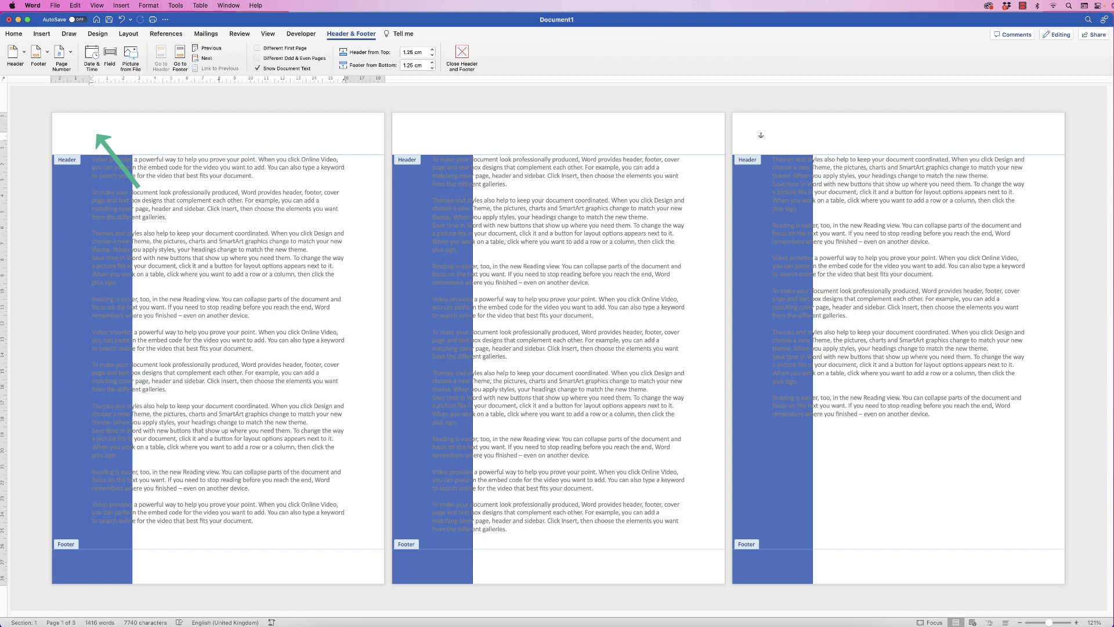
pyautogui.write('ldksjlskgjlkfjg')
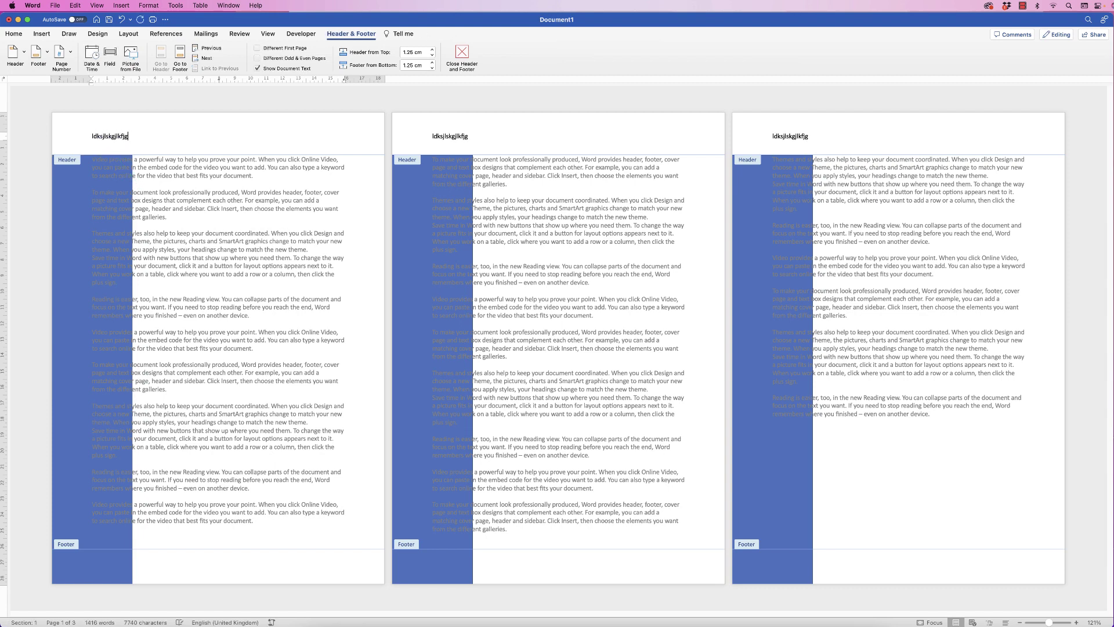
pyautogui.press('BackSpace')
pyautogui.press('BackSpace')
pyautogui.press('BackSpace')
pyautogui.press('BackSpace')
pyautogui.press('BackSpace')
pyautogui.press('BackSpace')
pyautogui.press('BackSpace')
pyautogui.press('BackSpace')
pyautogui.press('BackSpace')
pyautogui.press('BackSpace')
pyautogui.press('BackSpace')
pyautogui.press('BackSpace')
pyautogui.press('BackSpace')
pyautogui.press('BackSpace')
pyautogui.press('BackSpace')
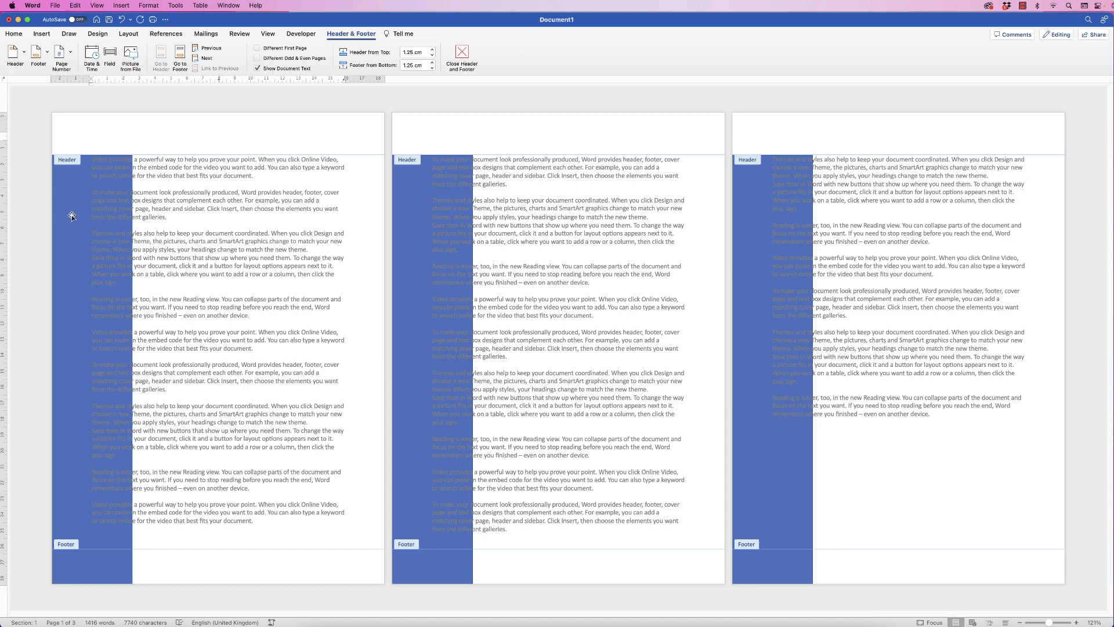
# Step: Move the side bar back to the page top and draw a text box at the header's top right
pyautogui.moveTo(72, 212); pyautogui.dragTo(73, 168)
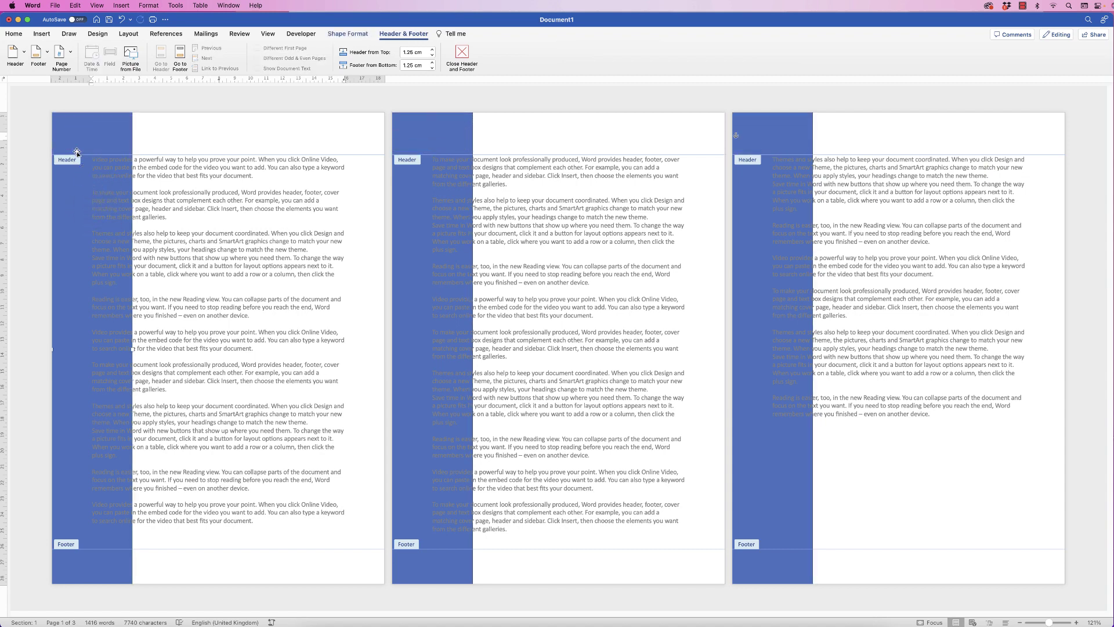
pyautogui.click(41, 34)
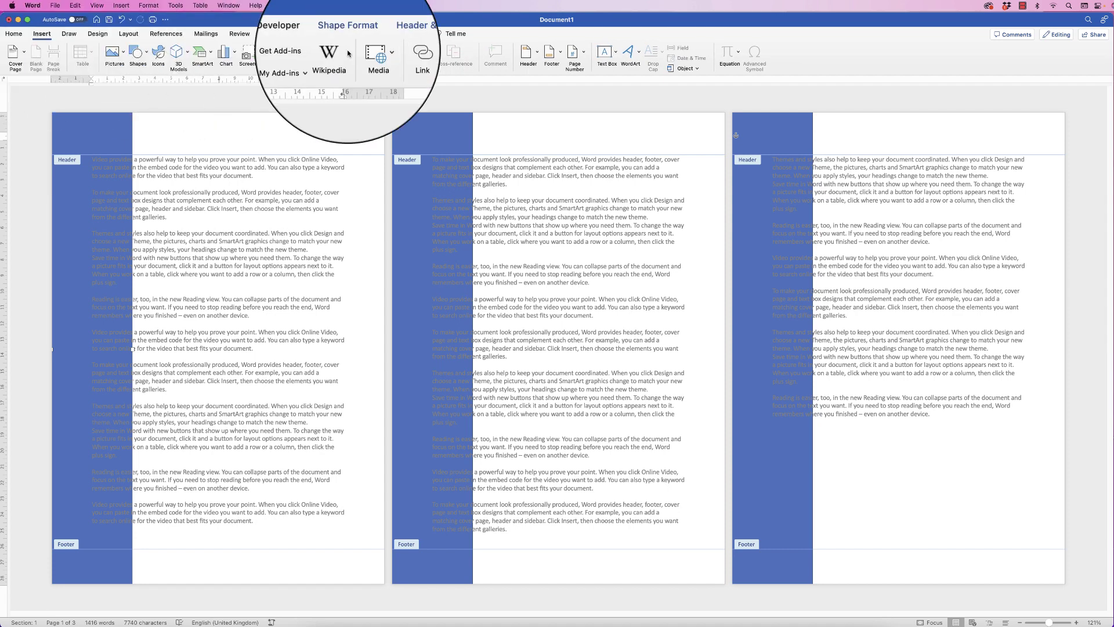
pyautogui.click(616, 53)
pyautogui.click(628, 69)
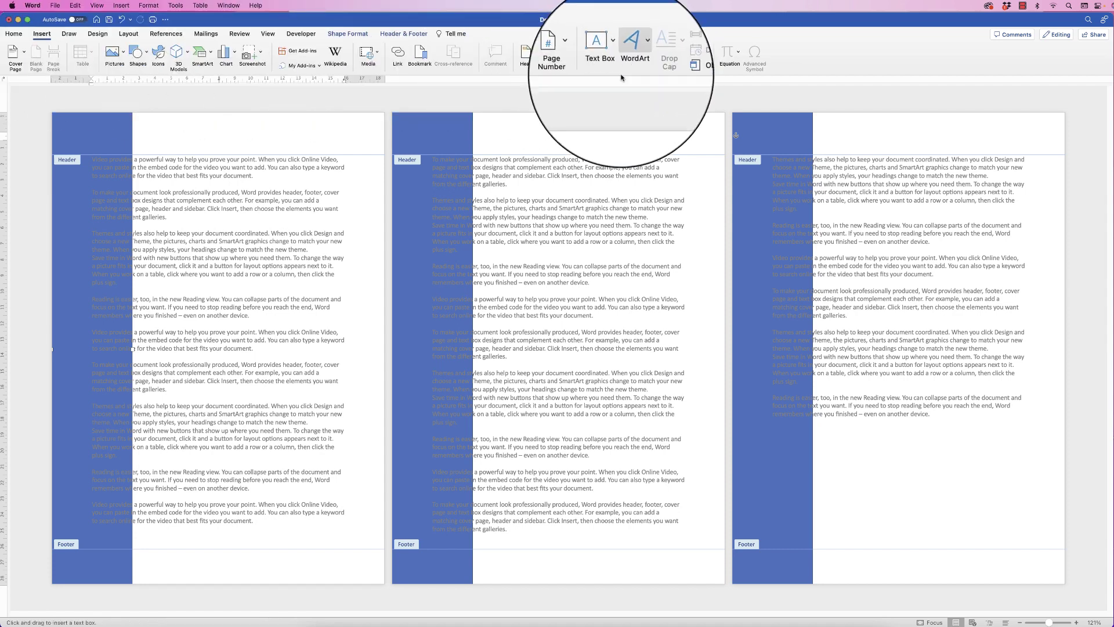
pyautogui.moveTo(245, 120)
pyautogui.mouseDown()
pyautogui.moveTo(248, 178)
pyautogui.moveTo(375, 186)
pyautogui.mouseUp()
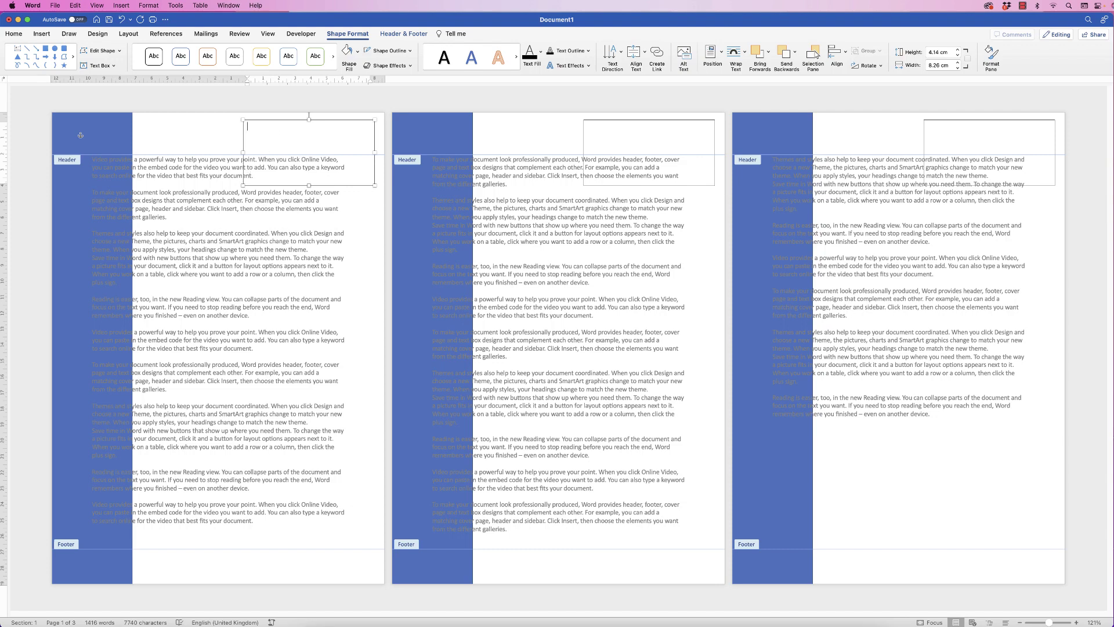
# Step: Type 'TEXT BOX' in the text box, shrink it to fit, and place it on the side bar
pyautogui.write('TEXT BOX')
pyautogui.moveTo(309, 185); pyautogui.dragTo(74, 424)
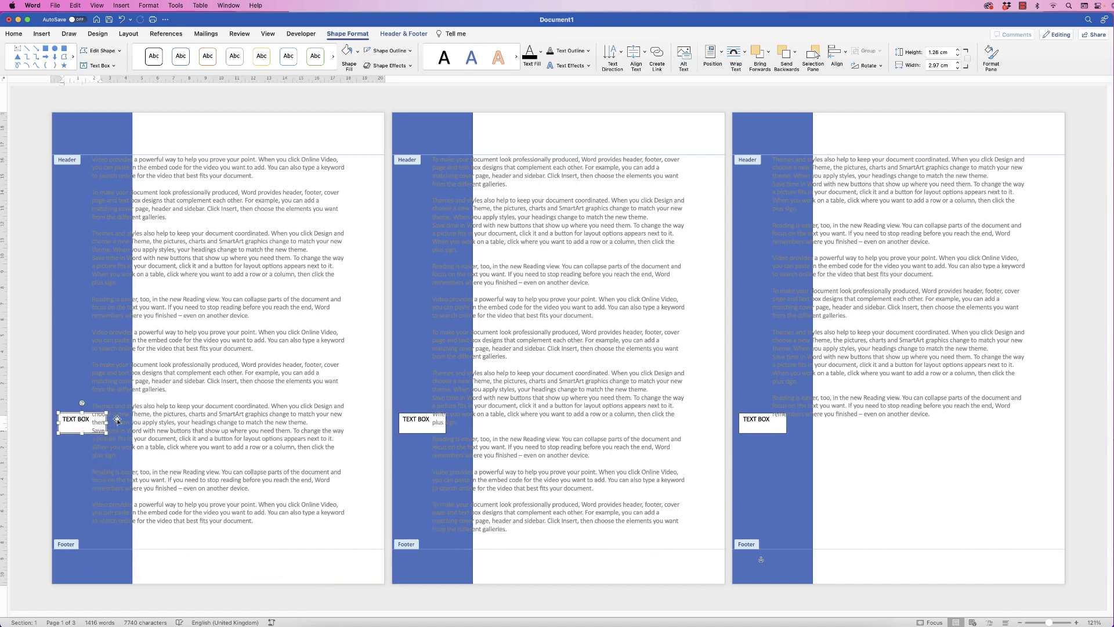
pyautogui.click(72, 450)
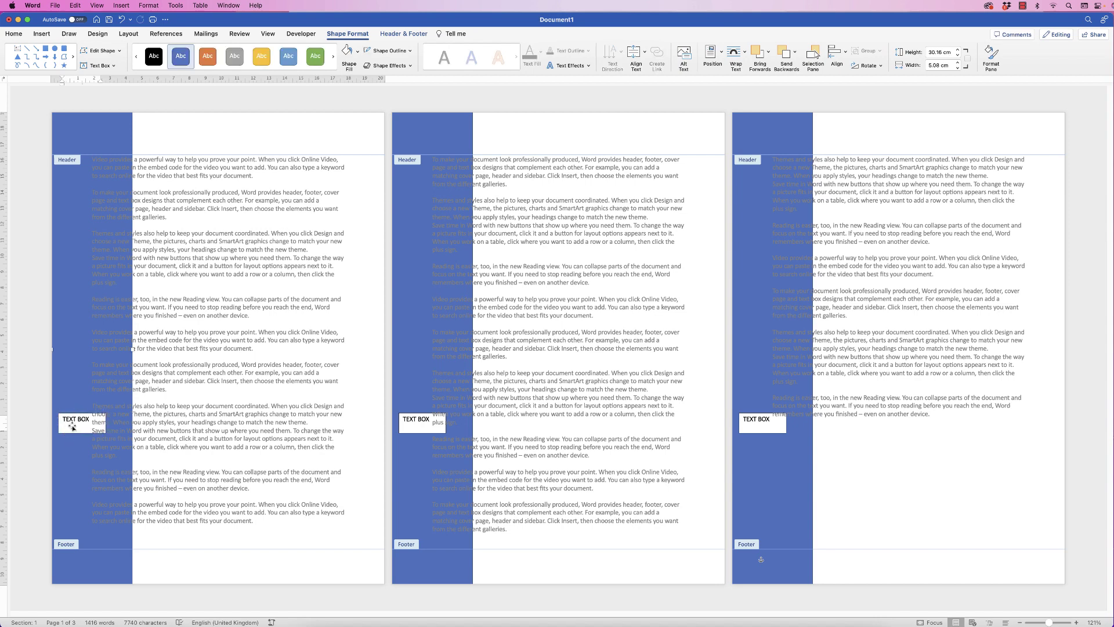
pyautogui.click(77, 427)
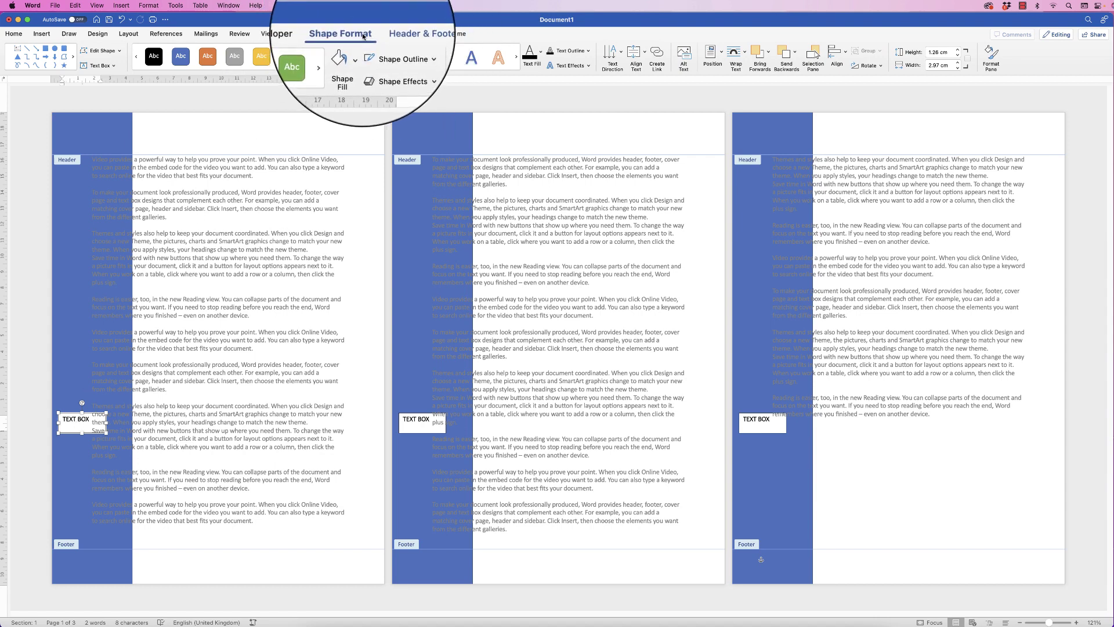
# Step: Give the text box no outline and no fill, make it 0.94 cm tall, and move it top right
pyautogui.click(410, 52)
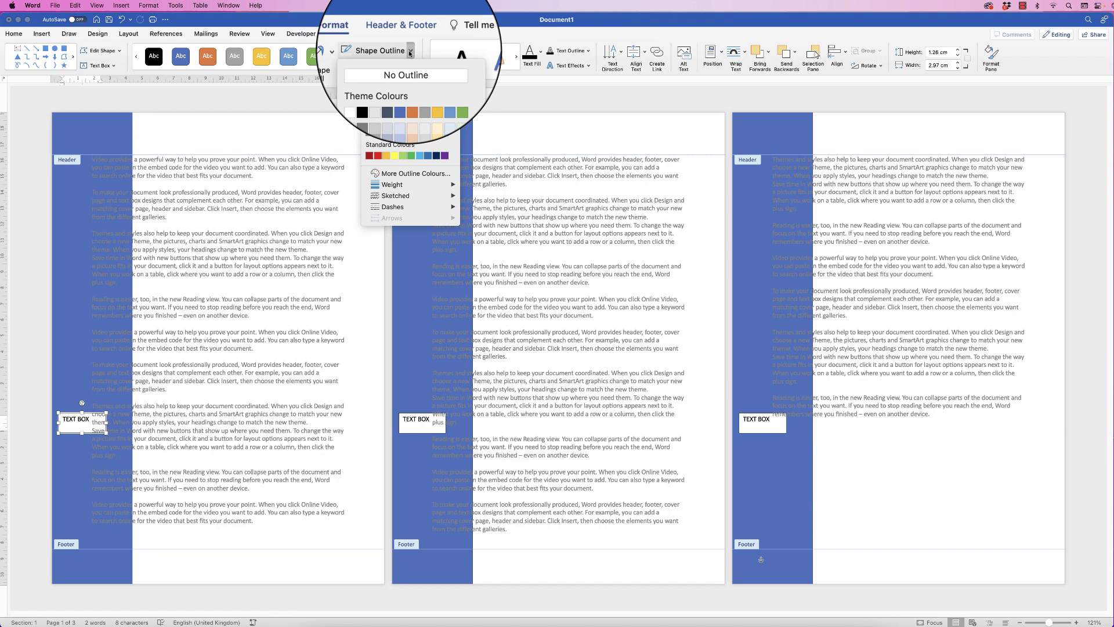
pyautogui.click(388, 69)
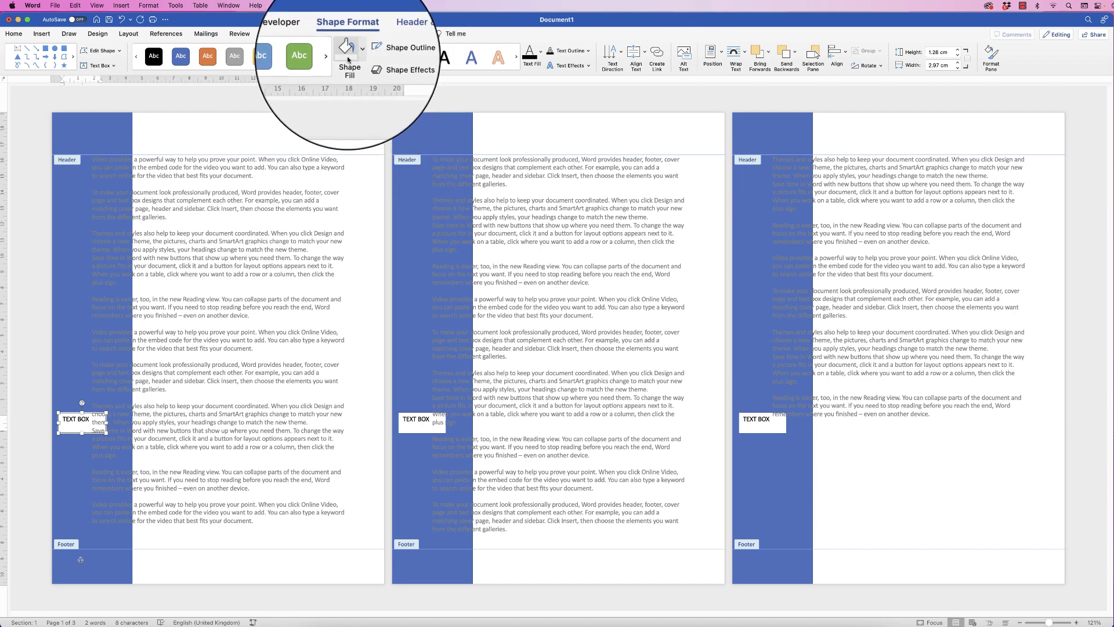
pyautogui.click(357, 52)
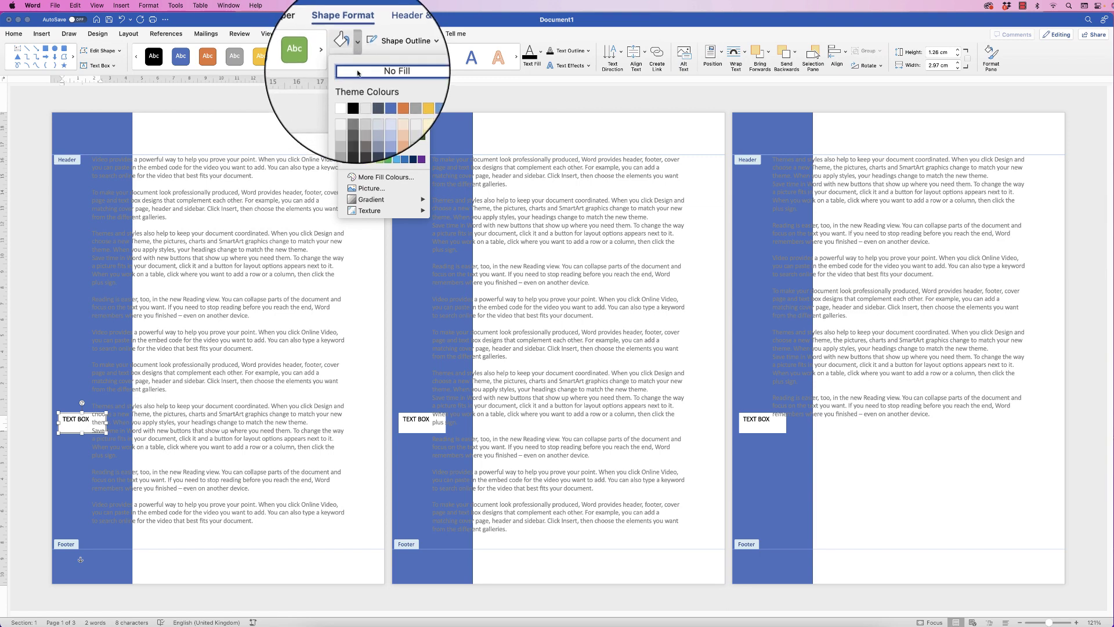
pyautogui.click(358, 70)
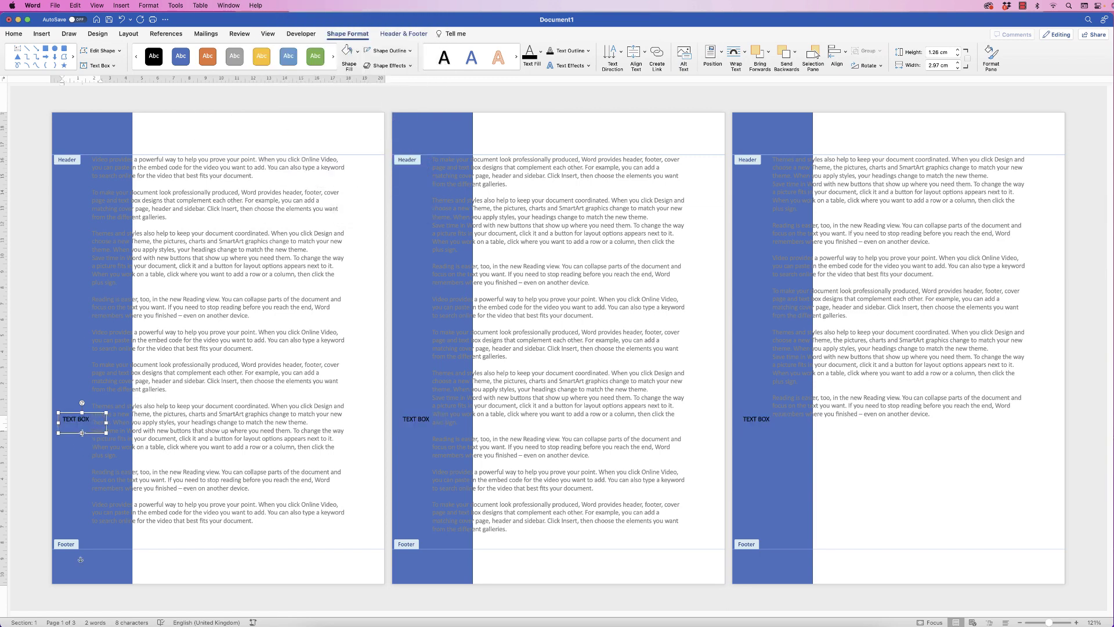
pyautogui.moveTo(82, 434); pyautogui.dragTo(343, 135)
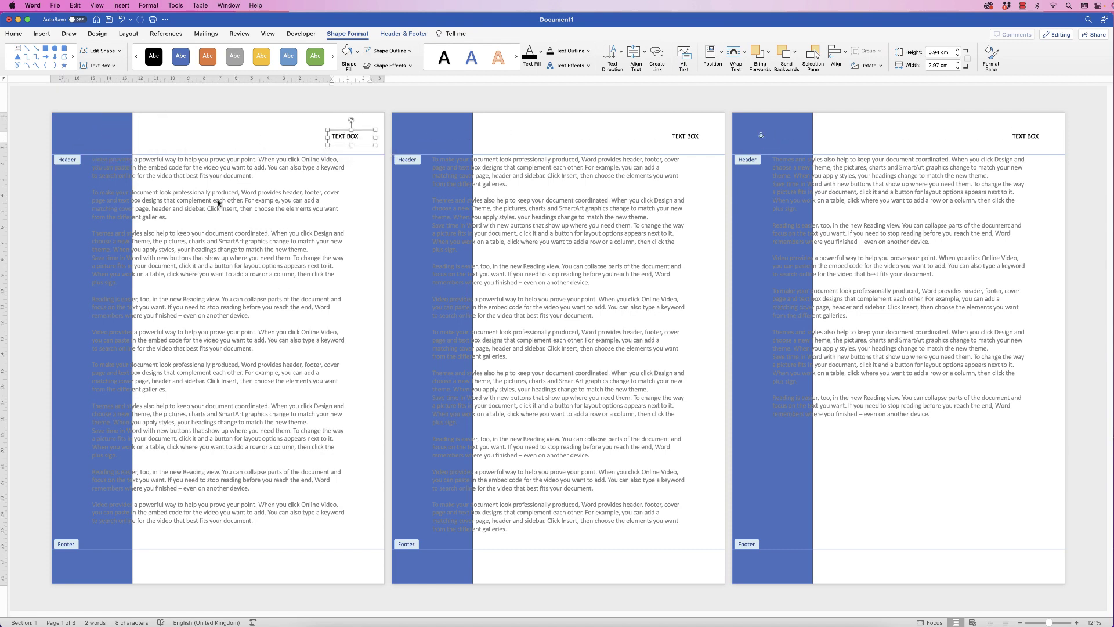
# Step: Insert the Stock Images photo of a group of doctors into the header
pyautogui.click(156, 134)
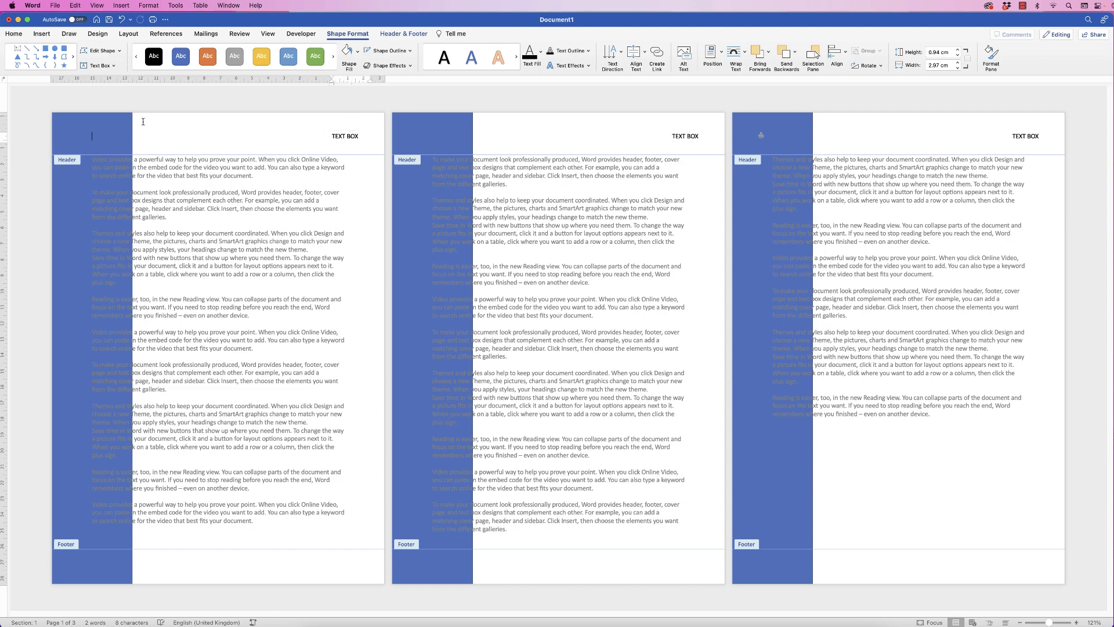
pyautogui.click(44, 36)
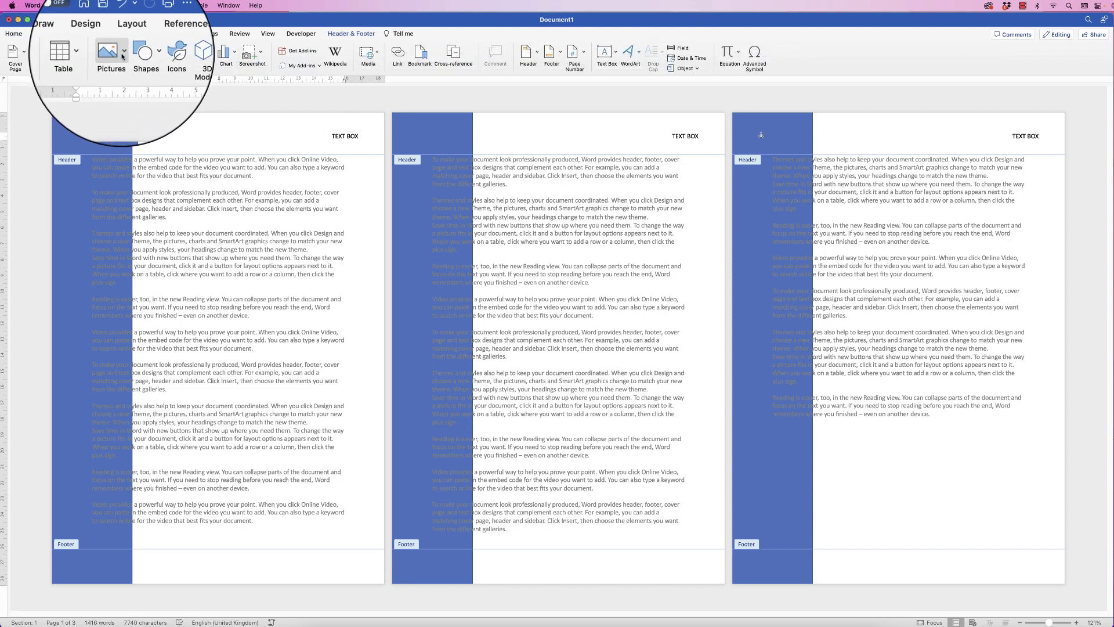
pyautogui.click(116, 56)
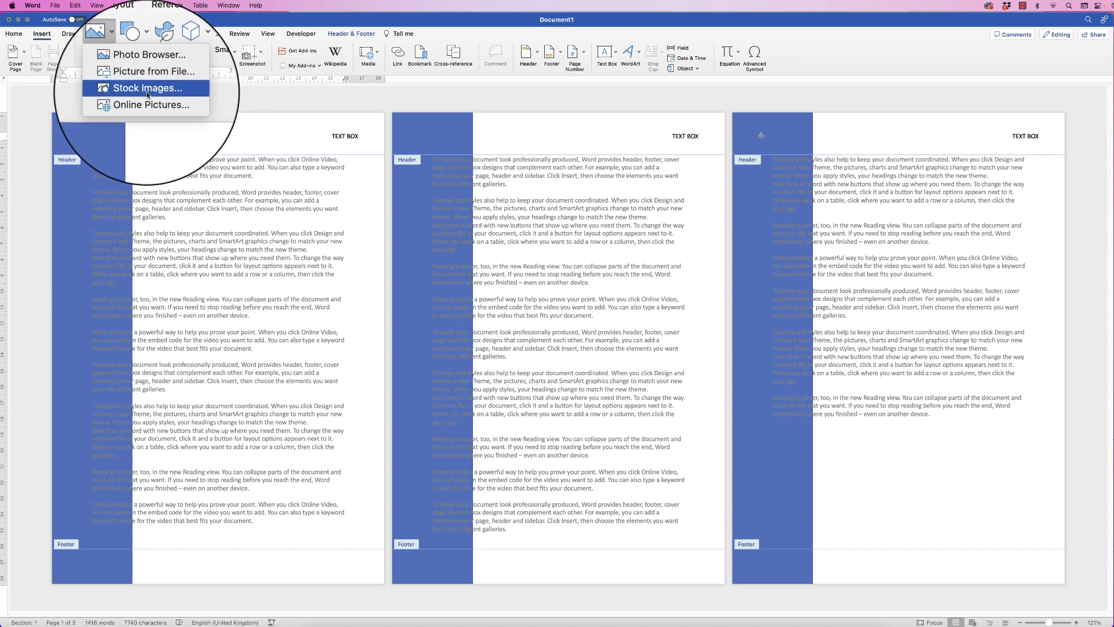
pyautogui.click(147, 93)
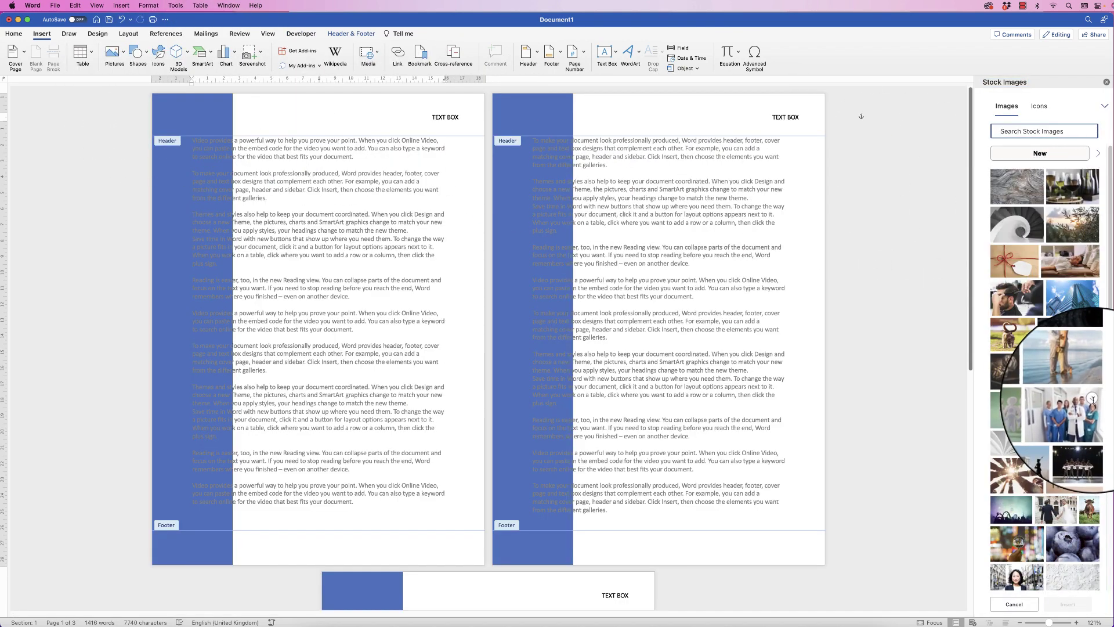
pyautogui.click(1093, 399)
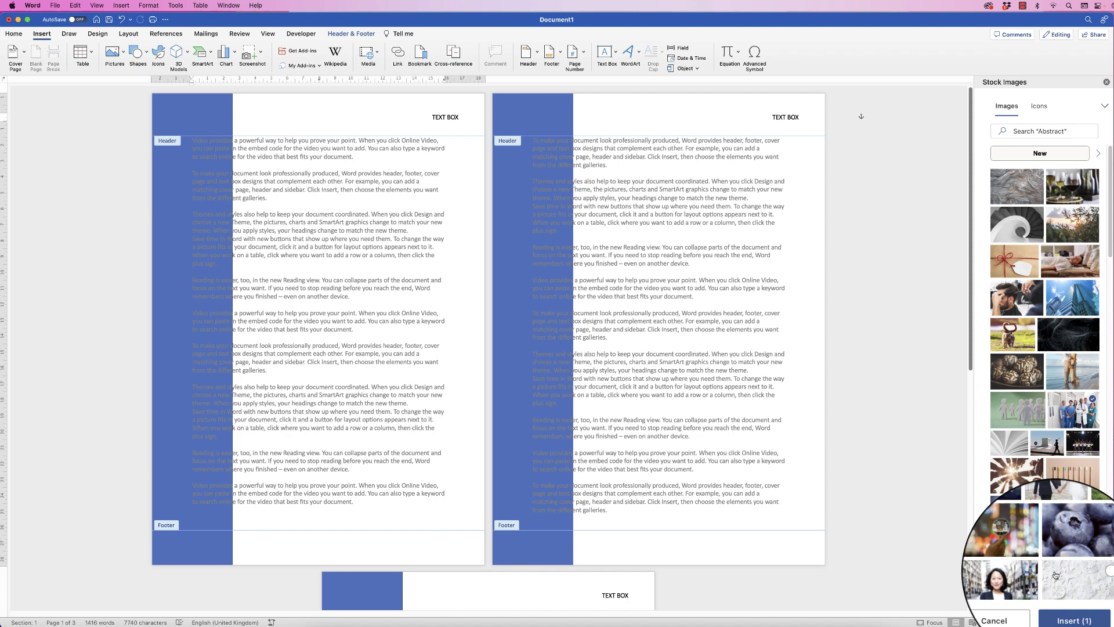
pyautogui.click(1069, 615)
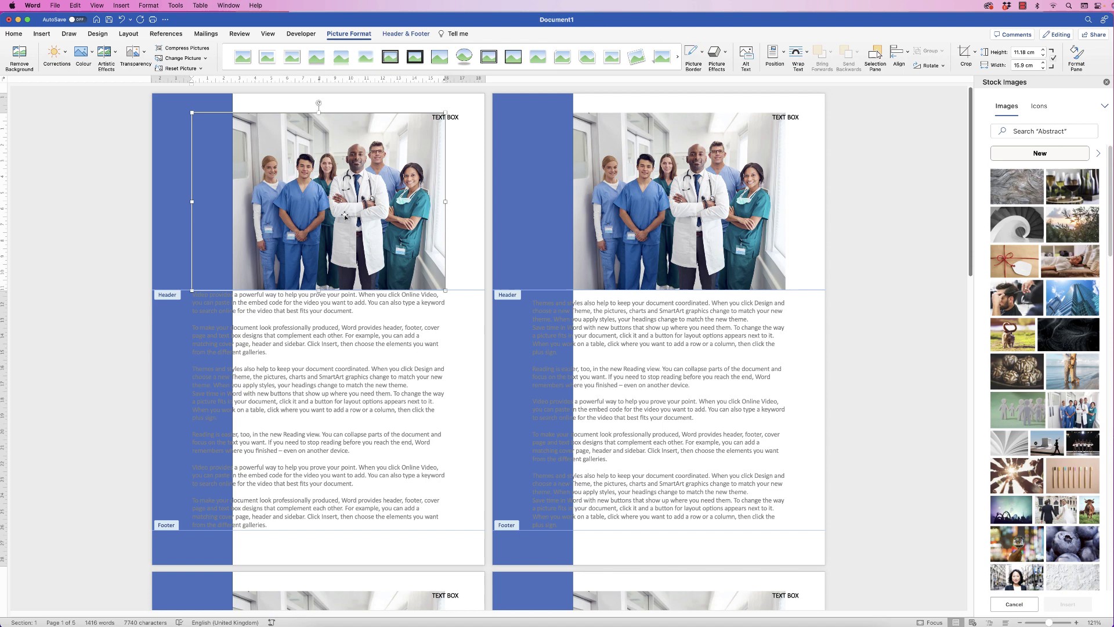
# Step: Set the doctors photo's text wrapping to In Front of Text
pyautogui.rightClick(338, 167)
pyautogui.moveTo(382, 296)
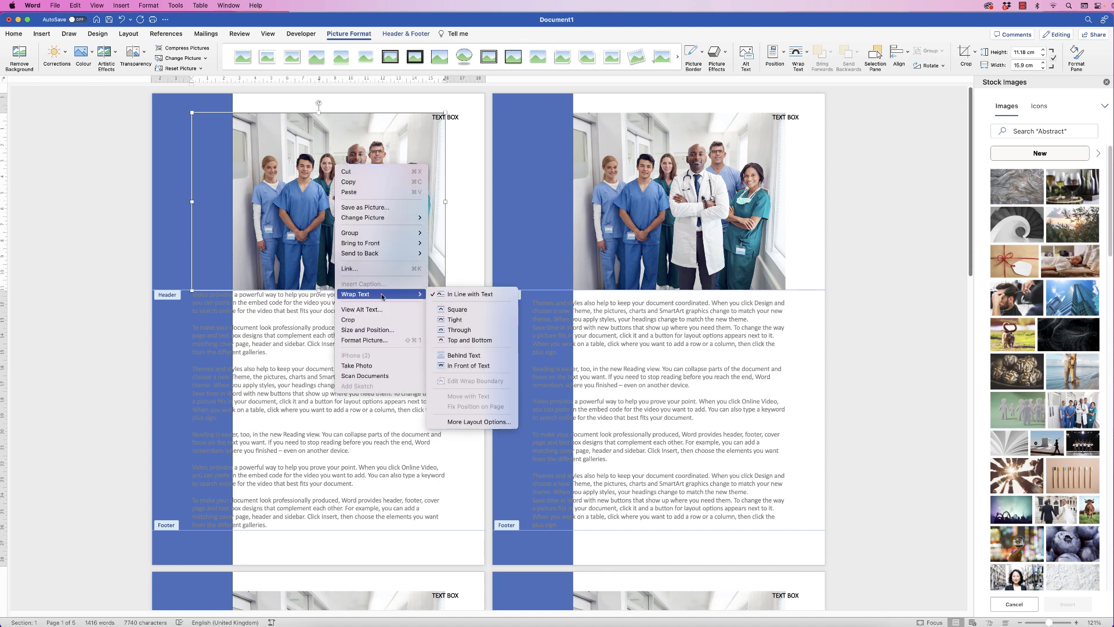
pyautogui.click(451, 366)
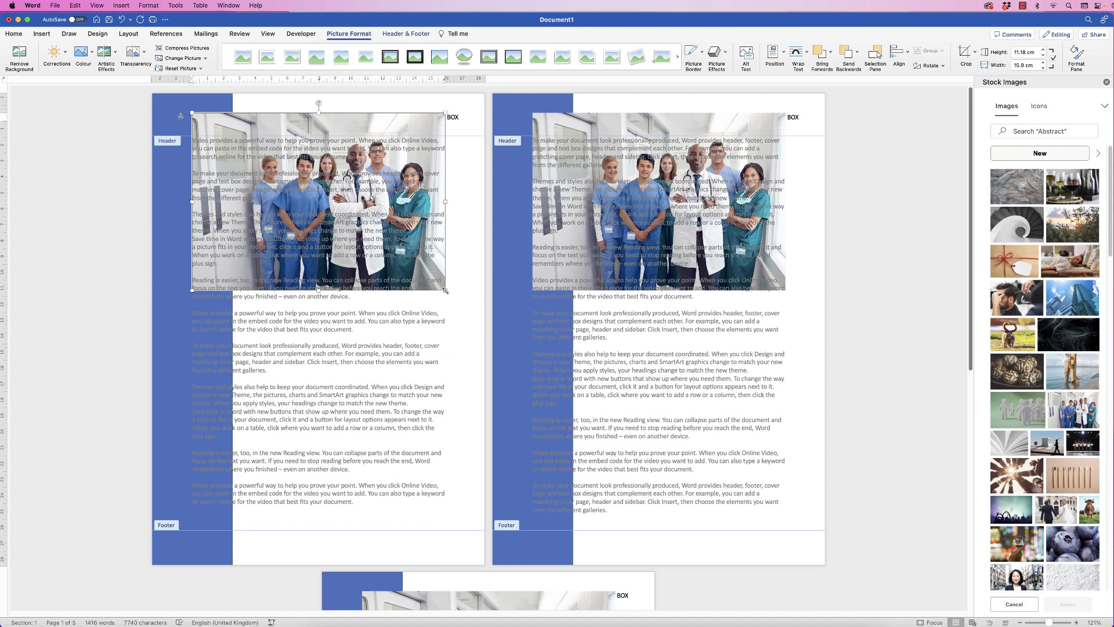
# Step: Resize the doctors photo to about 4.23 × 2.97 cm and leave the header
pyautogui.moveTo(446, 290); pyautogui.dragTo(234, 141)
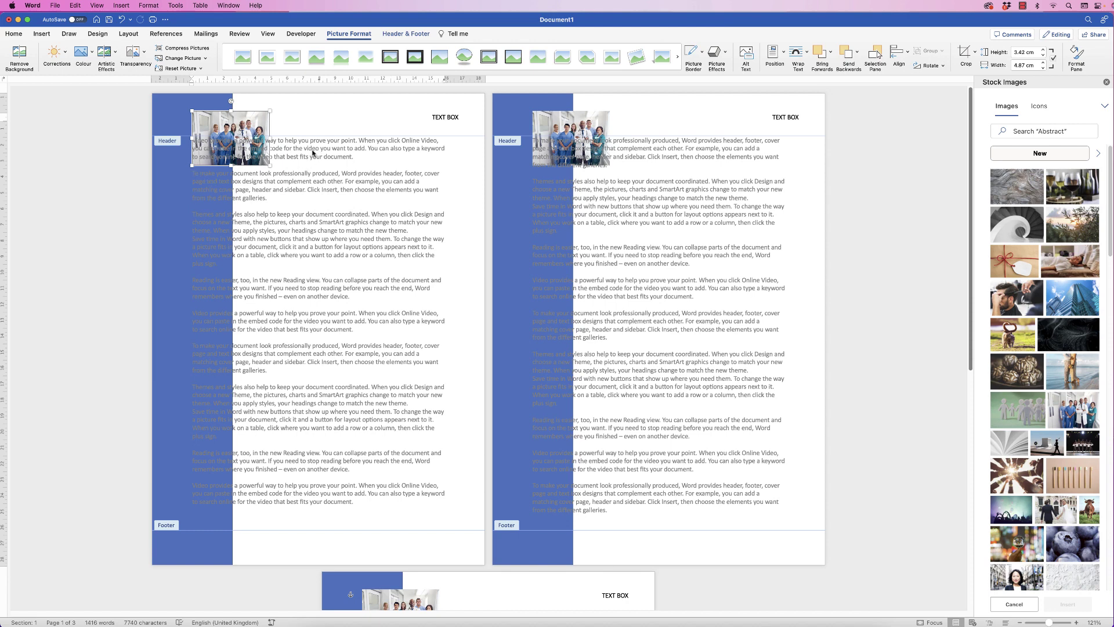
pyautogui.moveTo(269, 166)
pyautogui.mouseDown()
pyautogui.moveTo(251, 155)
pyautogui.moveTo(259, 158)
pyautogui.mouseUp()
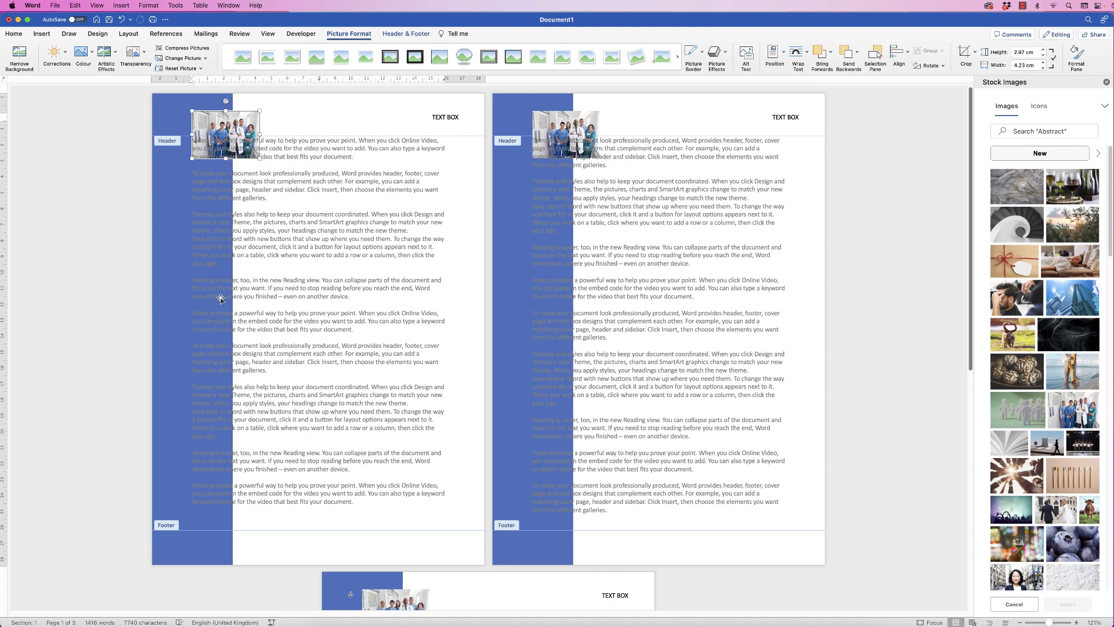
pyautogui.doubleClick(283, 271)
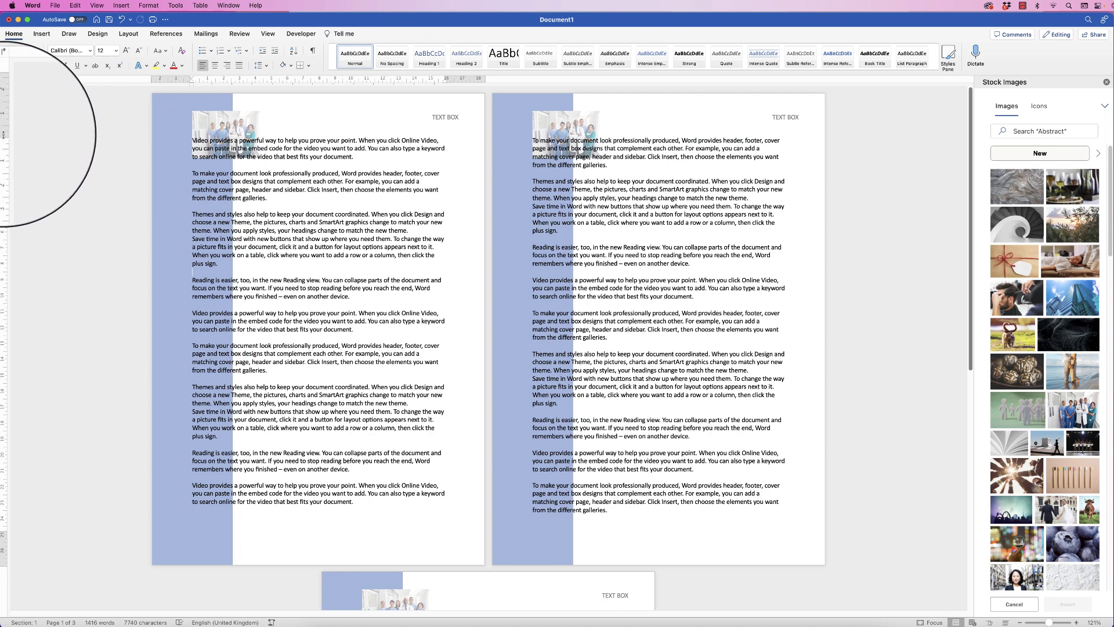
# Step: Increase the top margin on the vertical ruler so body text clears the header photo
pyautogui.click(268, 35)
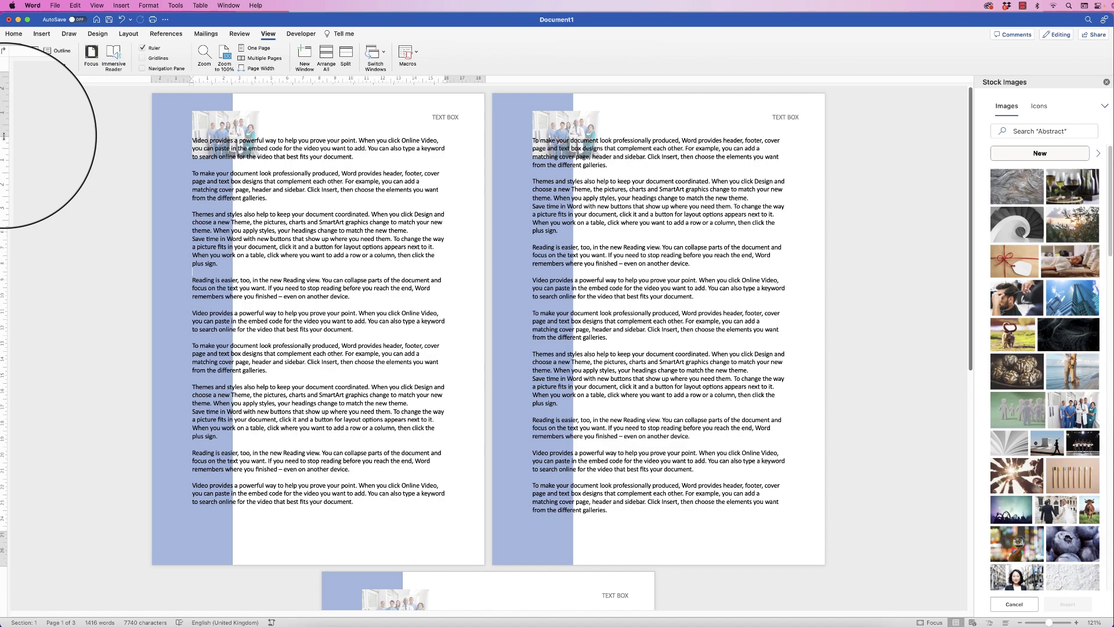
pyautogui.moveTo(2, 137); pyautogui.dragTo(3, 162)
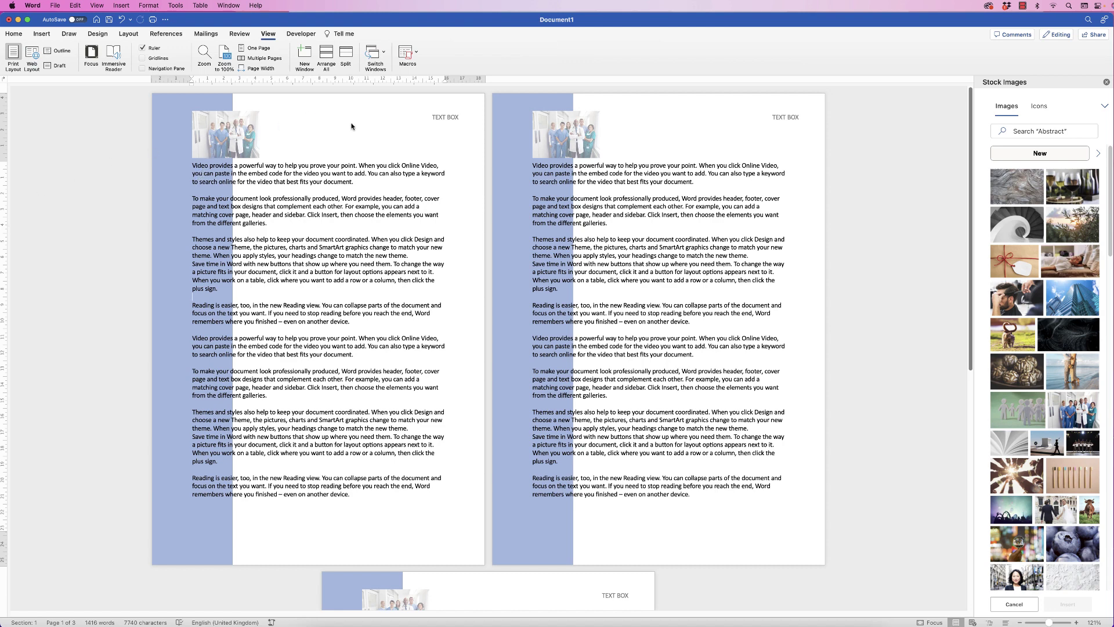
# Step: In header/footer editing, draw an empty 8.55 × 3.51 cm horizontal text box just above the footer
pyautogui.doubleClick(340, 108)
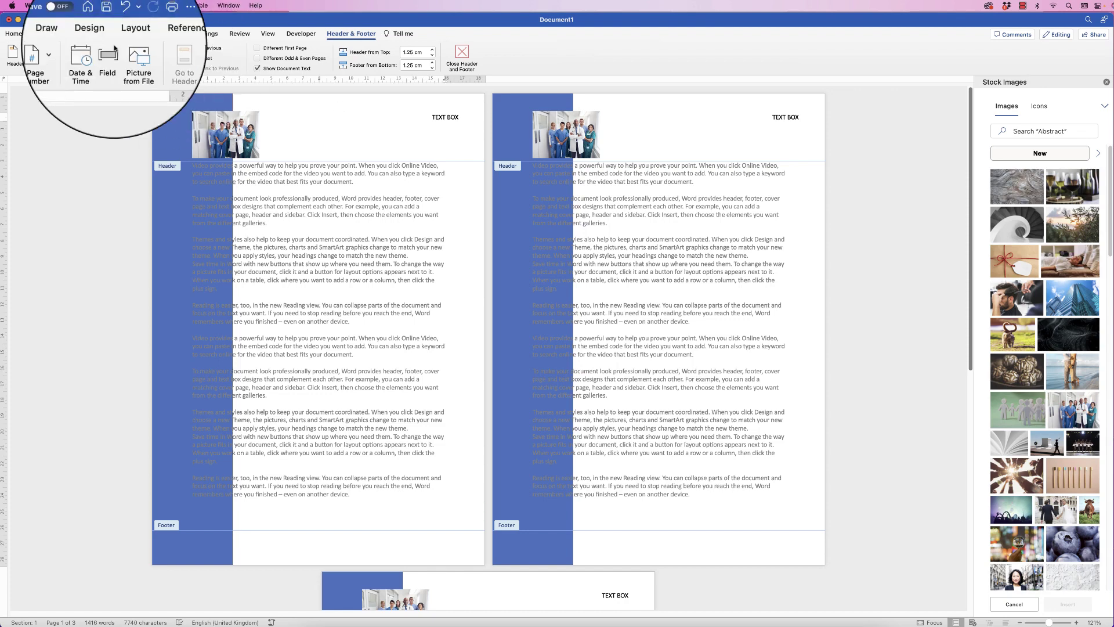
pyautogui.click(42, 34)
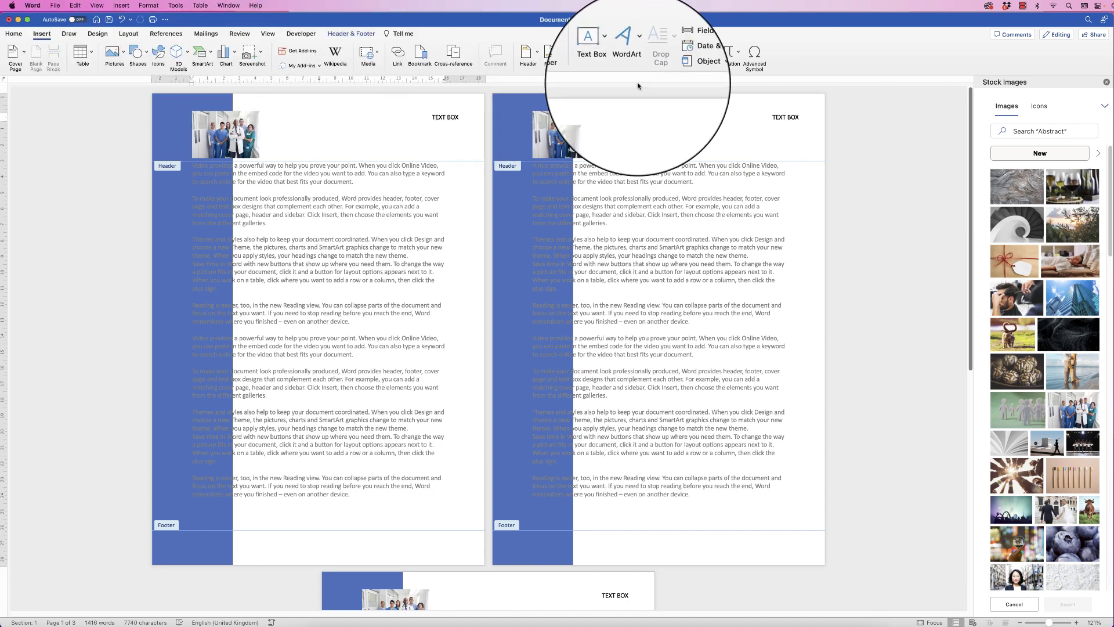
pyautogui.click(616, 52)
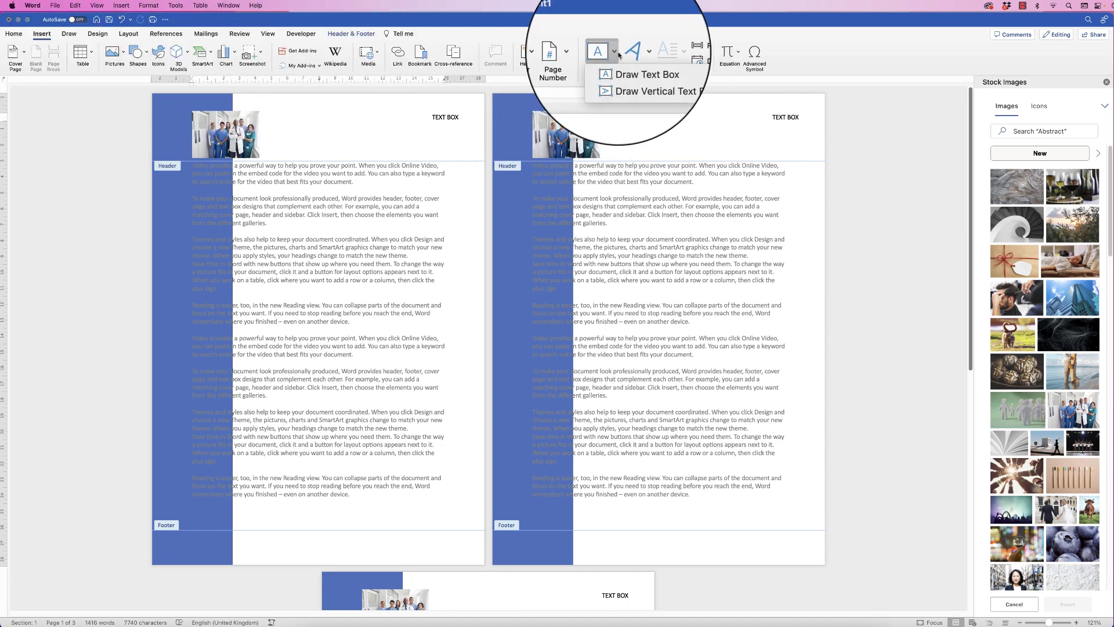
pyautogui.click(630, 68)
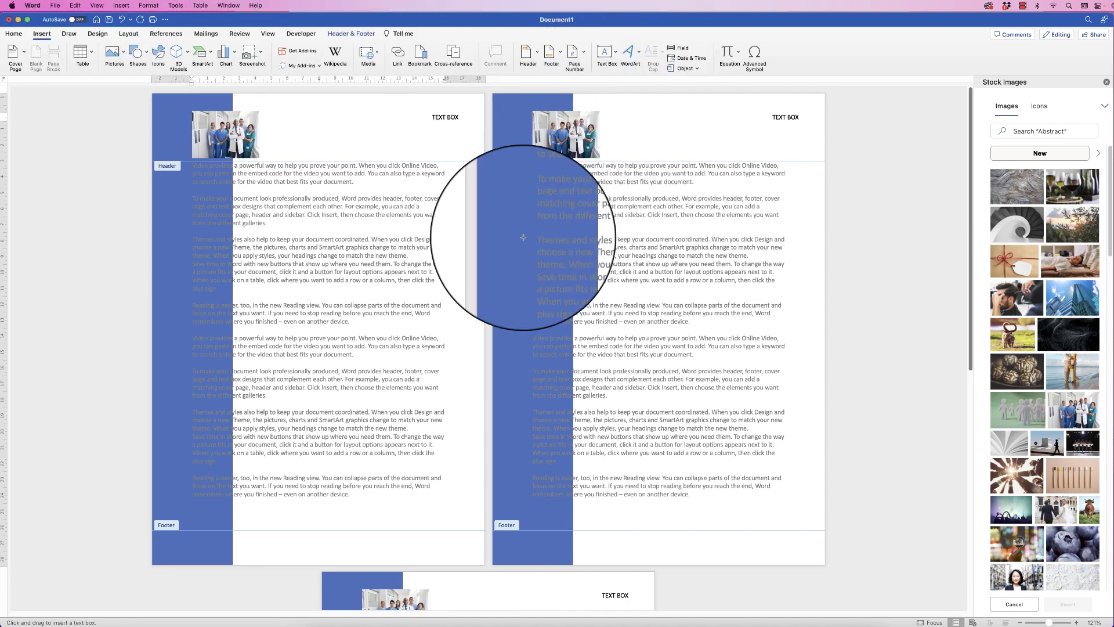
pyautogui.moveTo(323, 498); pyautogui.dragTo(477, 555)
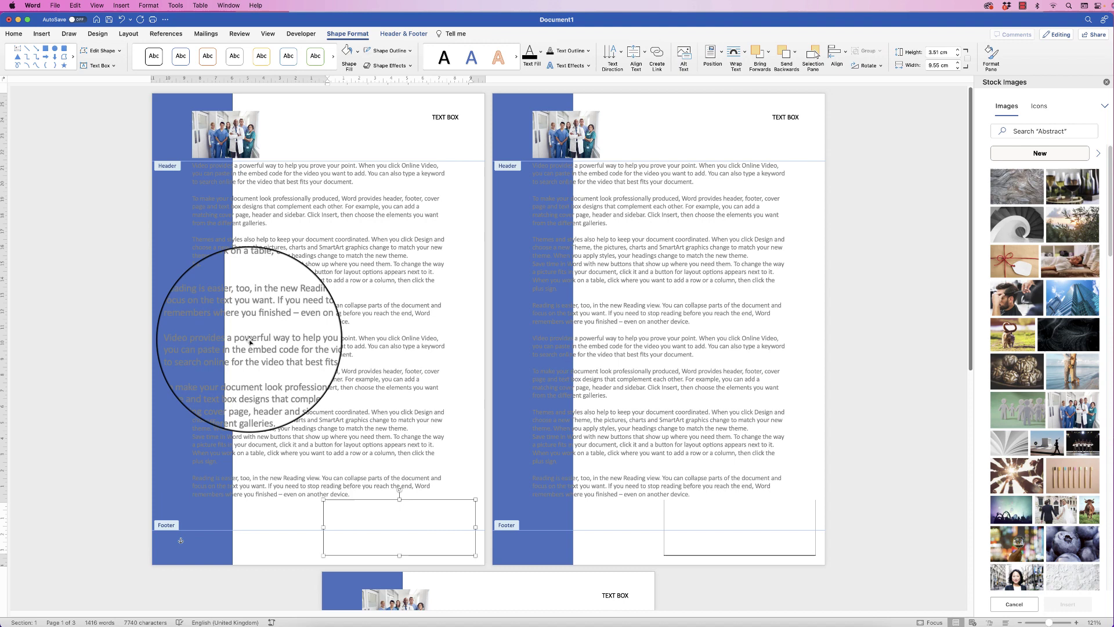
# Step: Insert a 4-column by 5-row table inside the footer text box
pyautogui.click(41, 35)
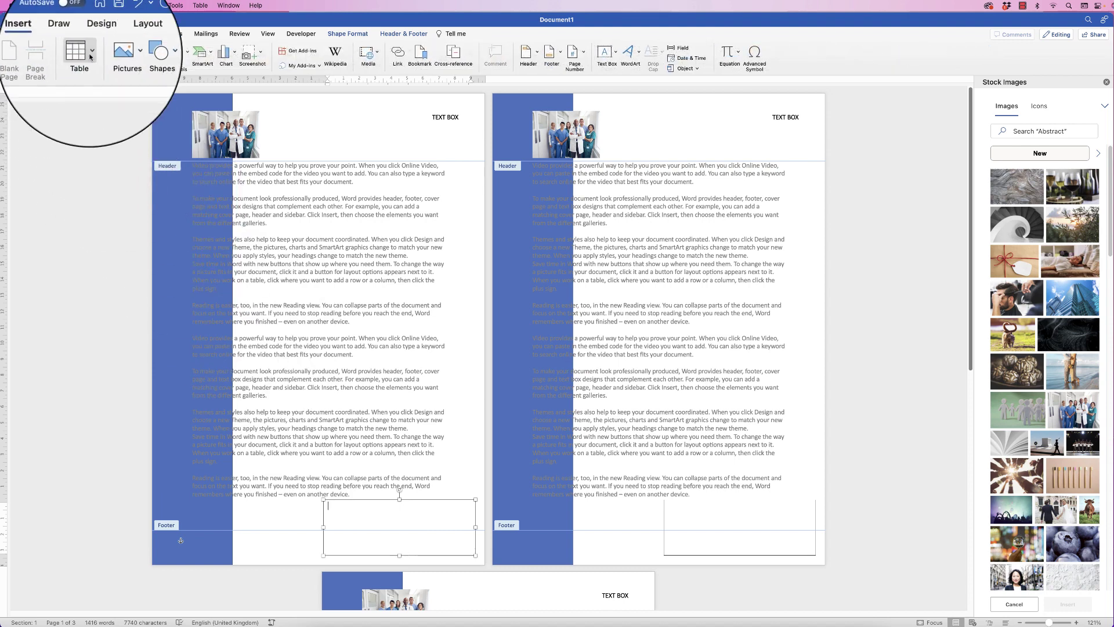
pyautogui.click(81, 54)
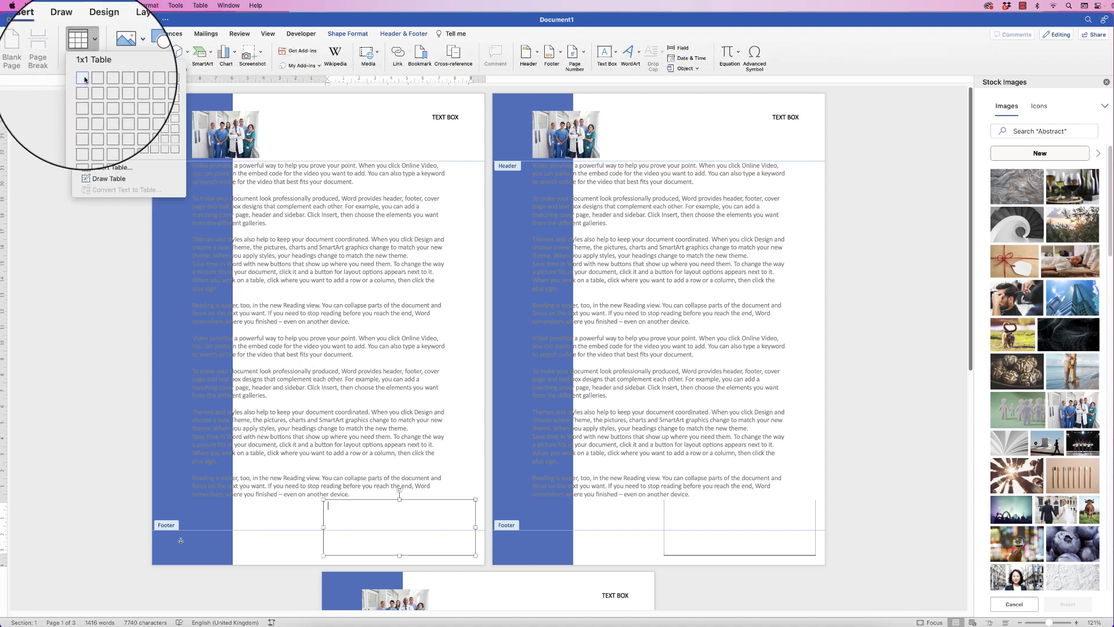
pyautogui.click(112, 120)
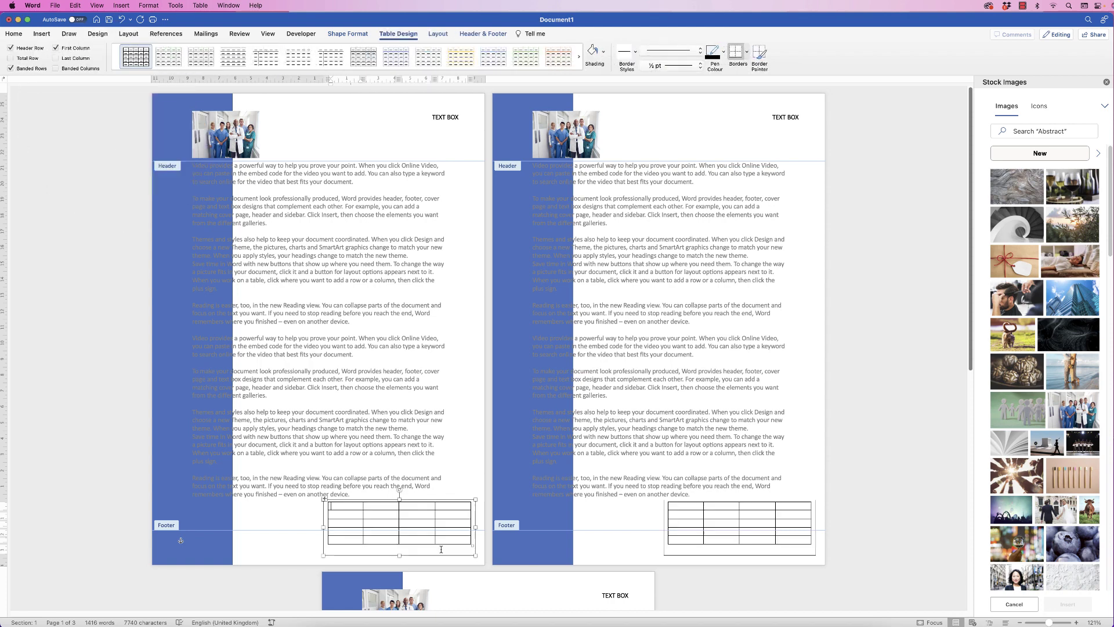
pyautogui.click(305, 543)
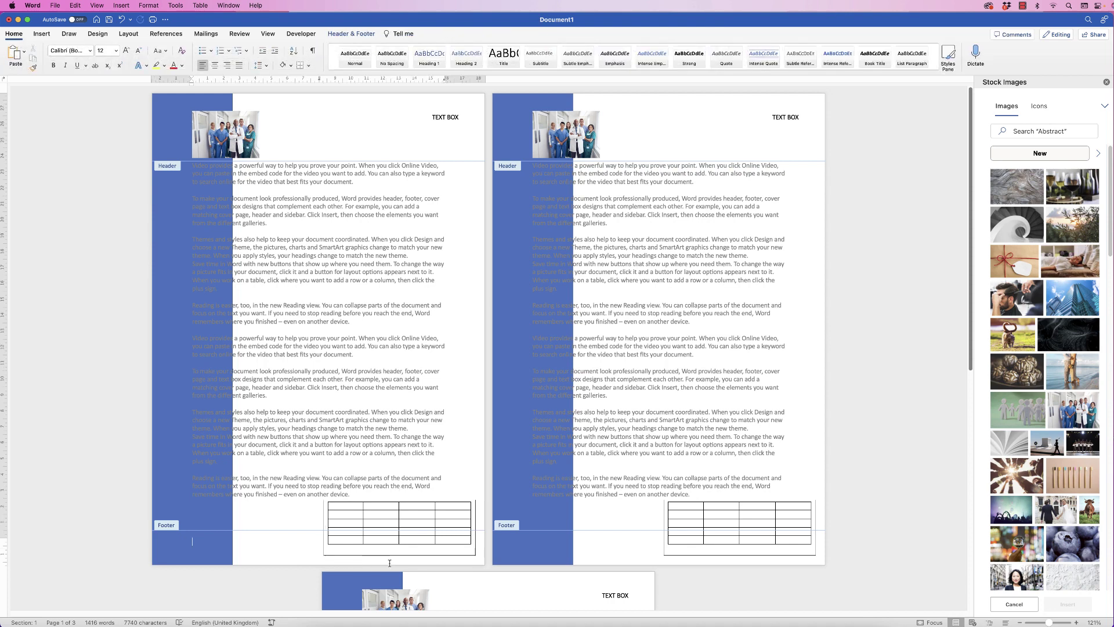
# Step: Give the footer table's text box No Outline and resize it to 8.67 × 3.49 cm
pyautogui.click(351, 556)
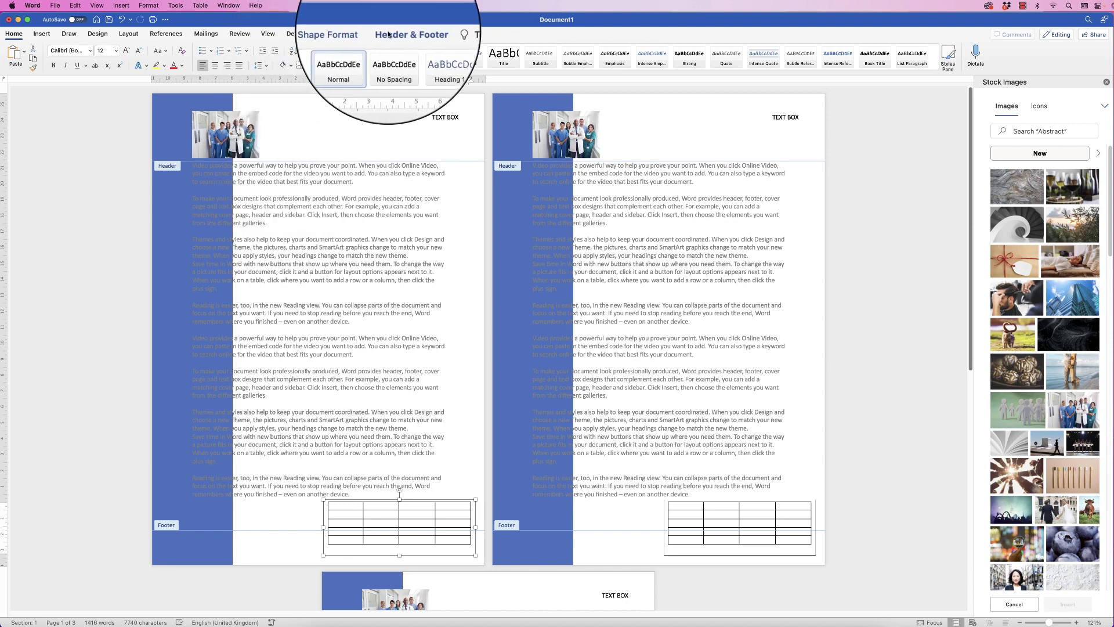
pyautogui.click(348, 34)
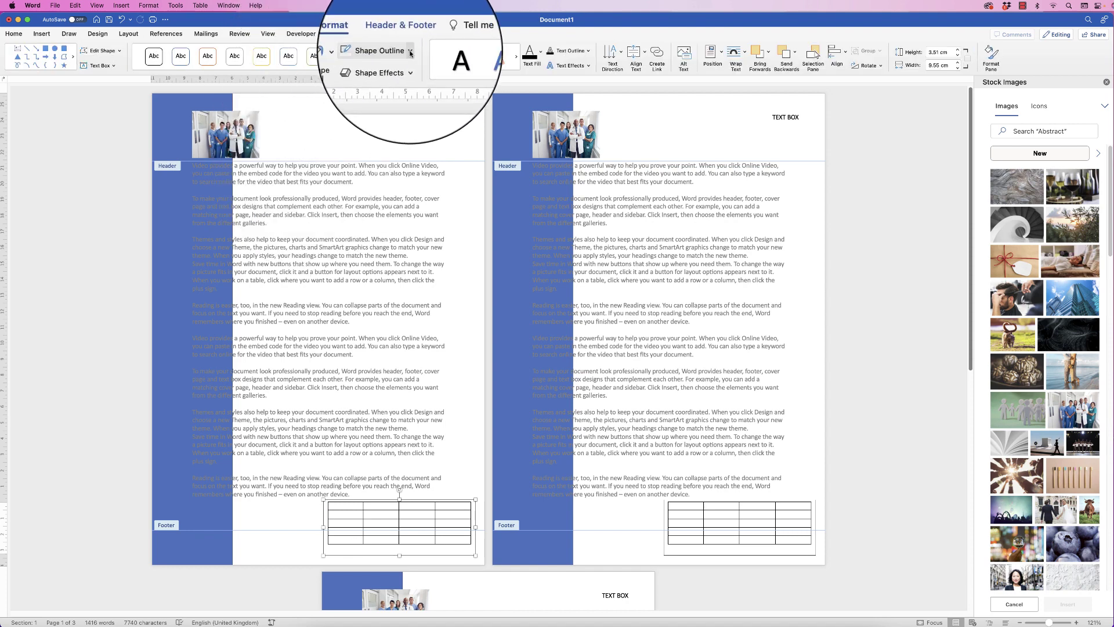
pyautogui.click(409, 52)
pyautogui.click(384, 68)
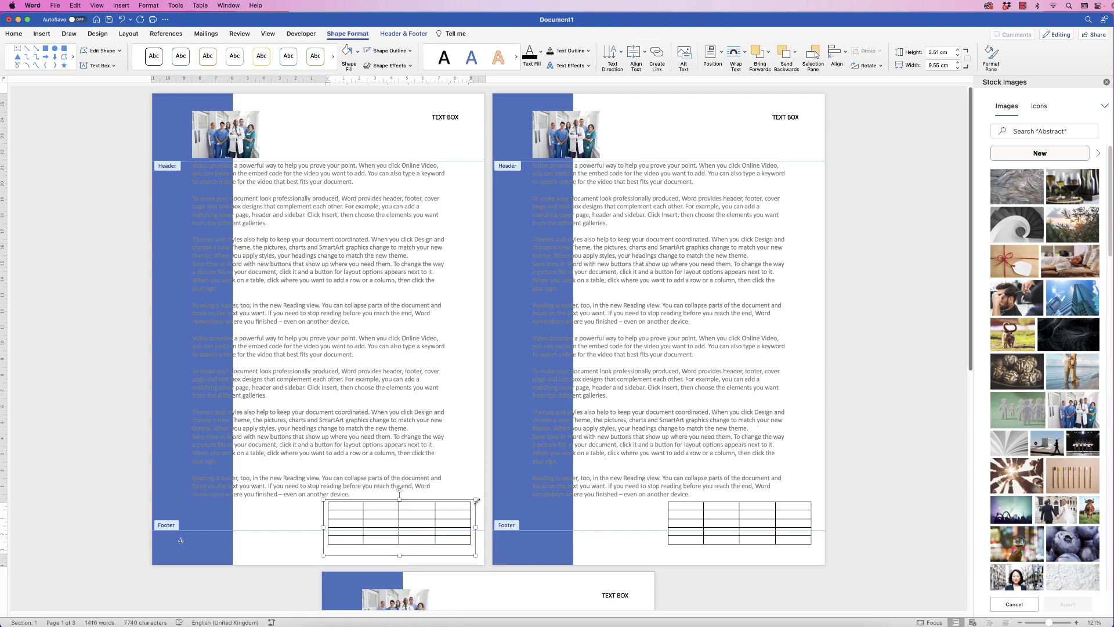
pyautogui.moveTo(476, 500); pyautogui.dragTo(462, 515)
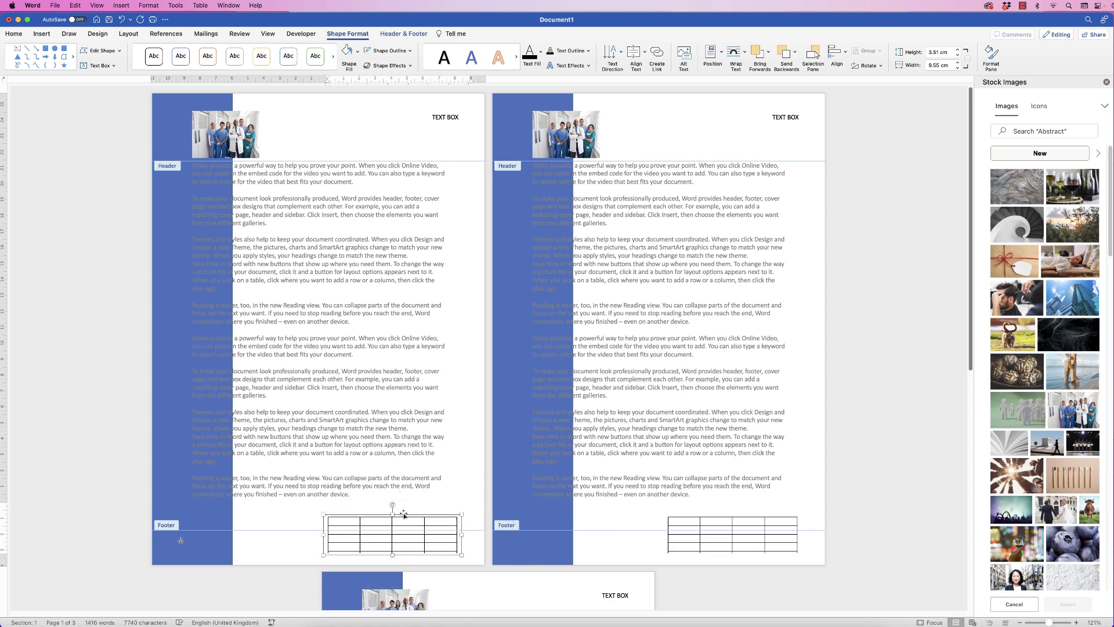
pyautogui.moveTo(392, 514); pyautogui.dragTo(427, 544)
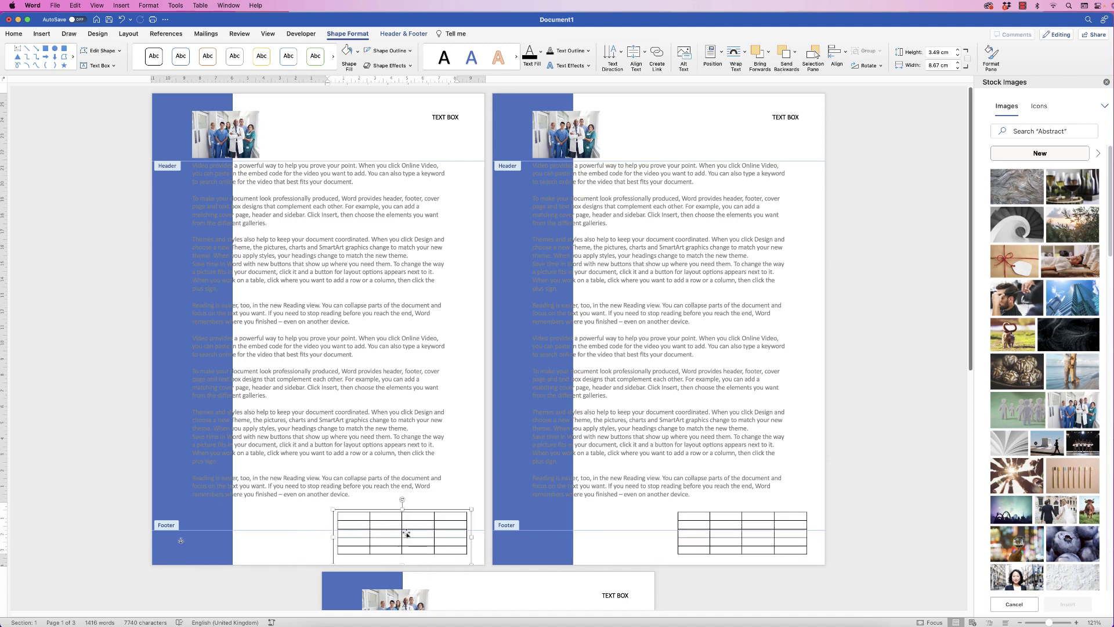
# Step: Drag the bottom margin up above the footer table on the vertical ruler, then reopen the footer
pyautogui.doubleClick(360, 294)
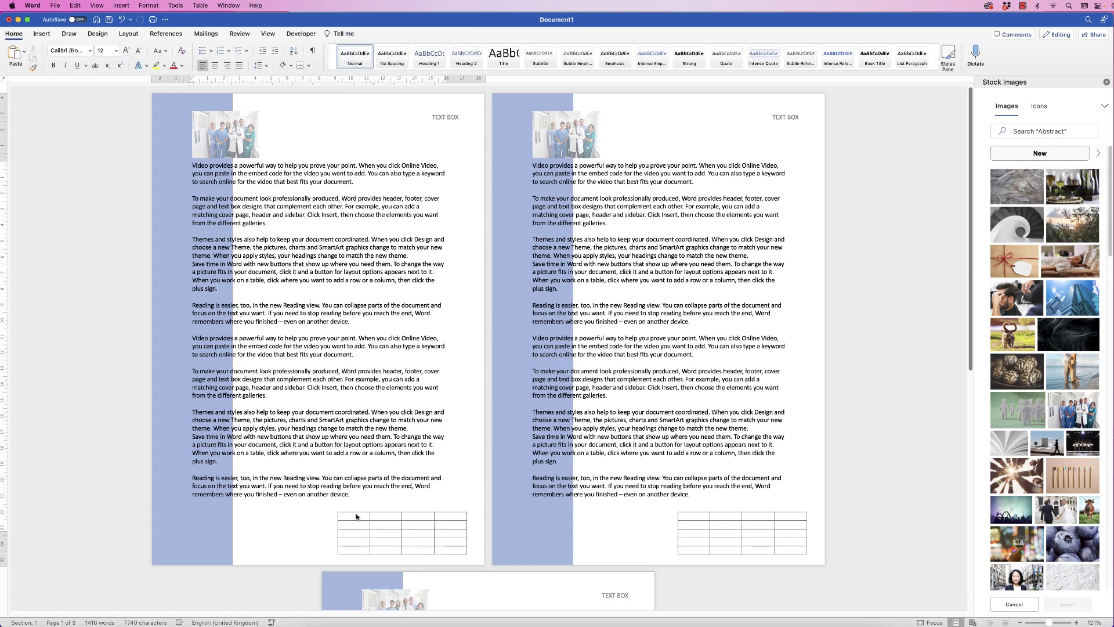
pyautogui.moveTo(4, 531); pyautogui.dragTo(7, 504)
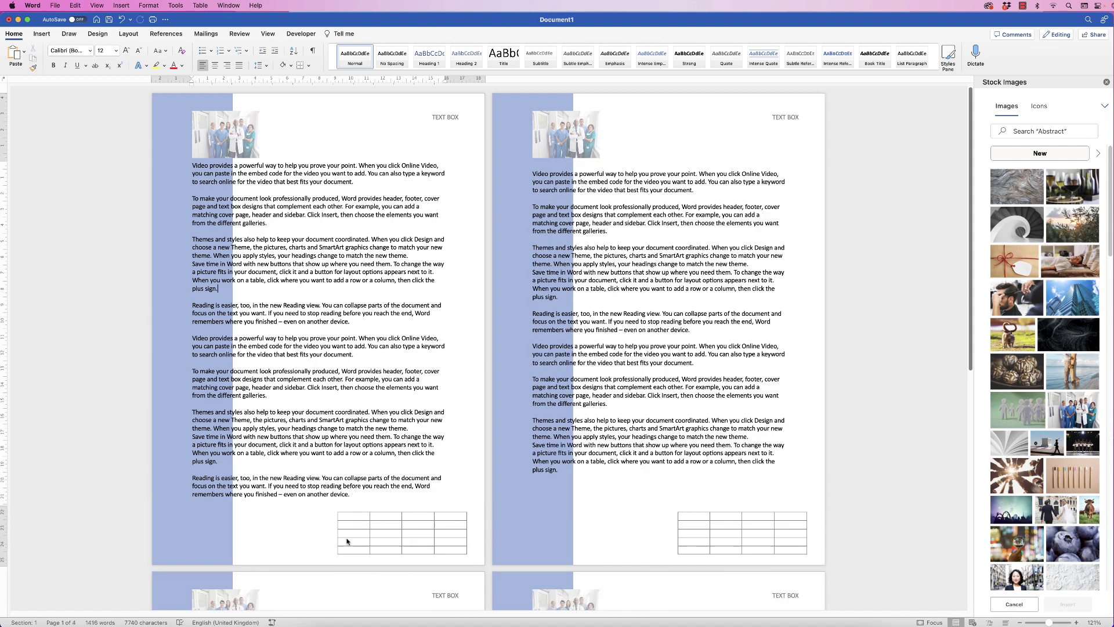
pyautogui.doubleClick(278, 543)
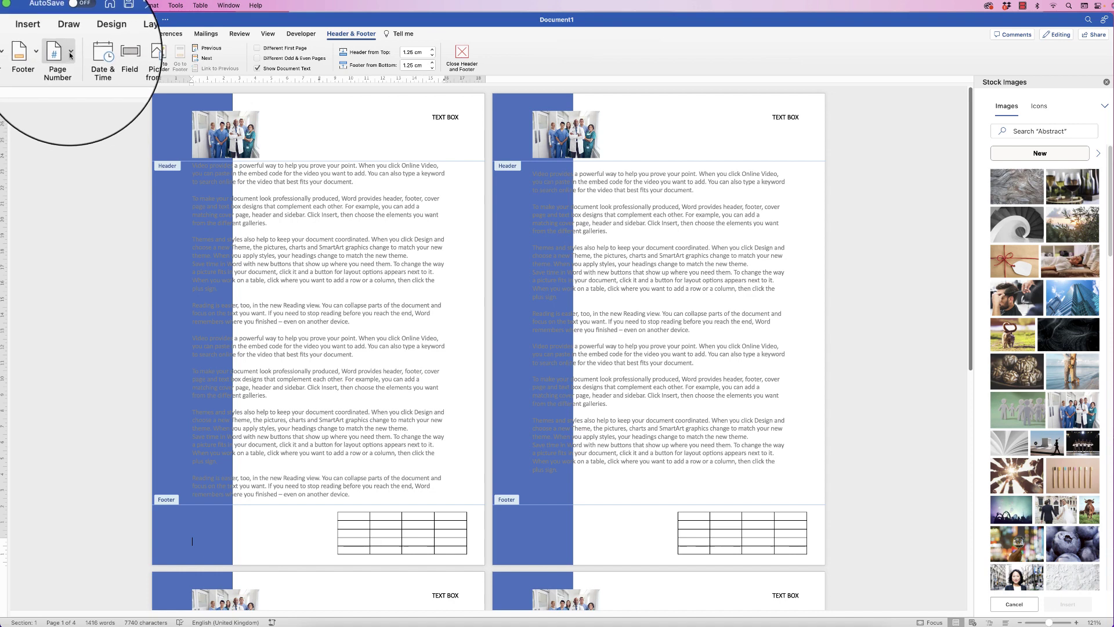
pyautogui.click(56, 70)
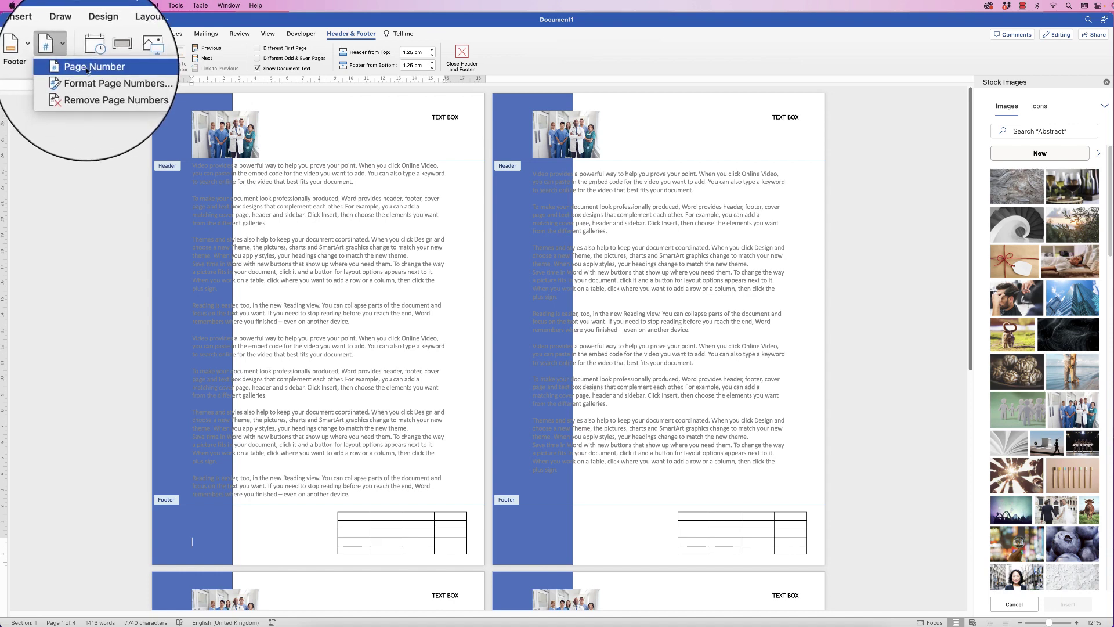
pyautogui.click(86, 71)
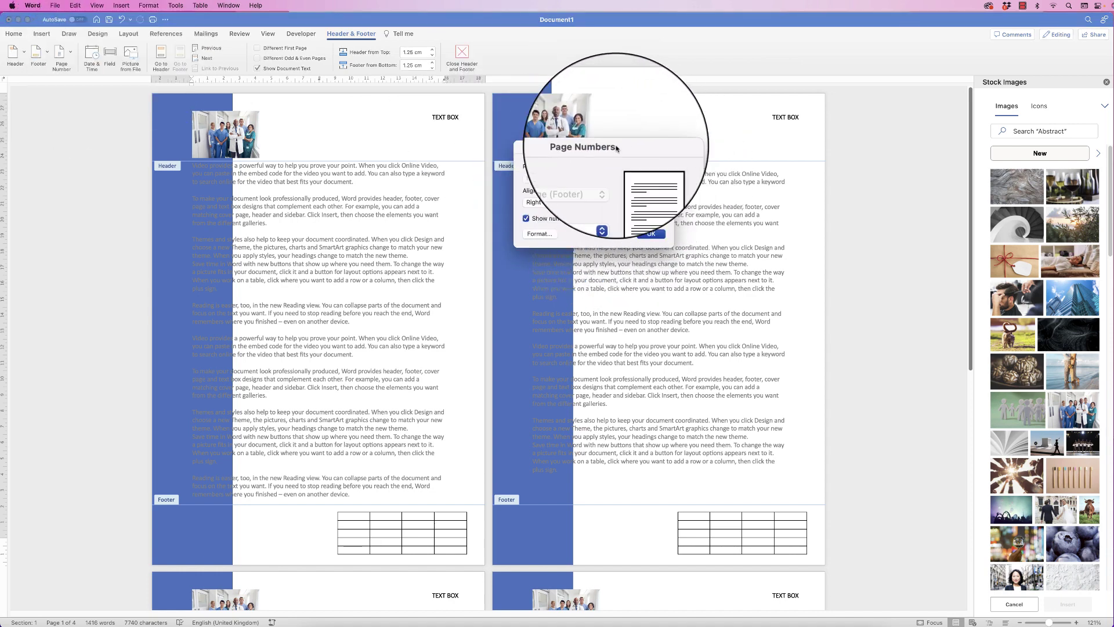
pyautogui.click(569, 204)
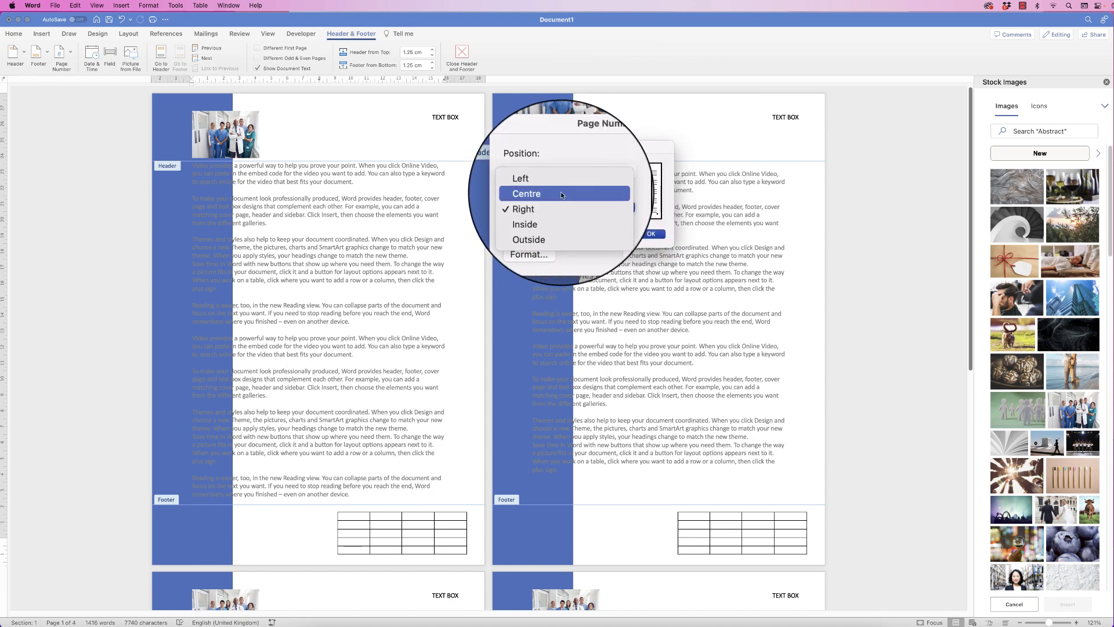
pyautogui.click(561, 192)
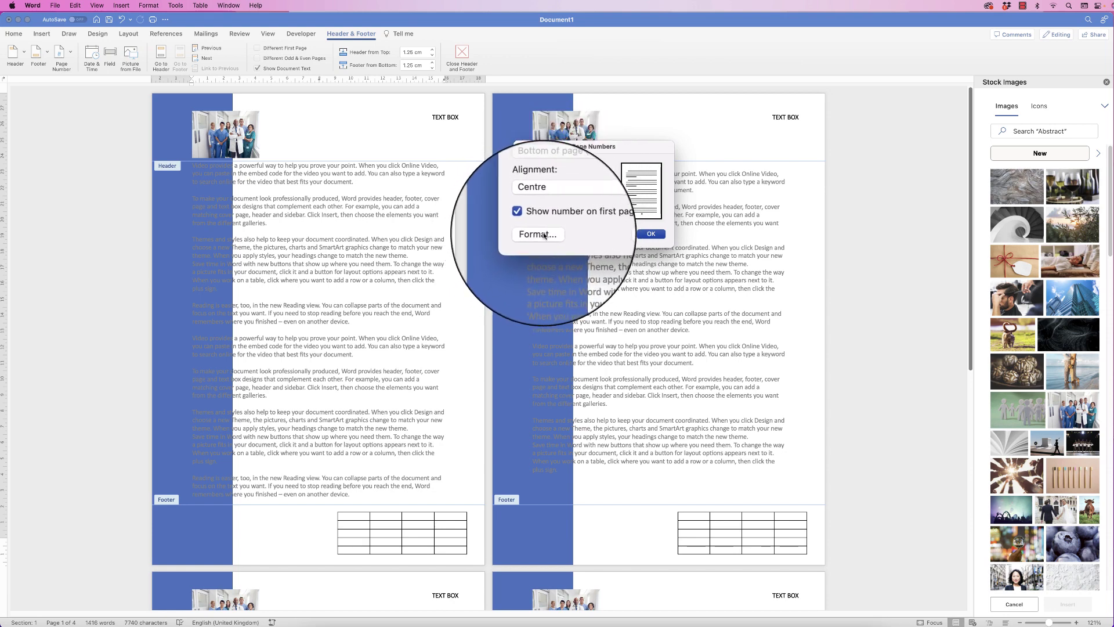
pyautogui.click(651, 234)
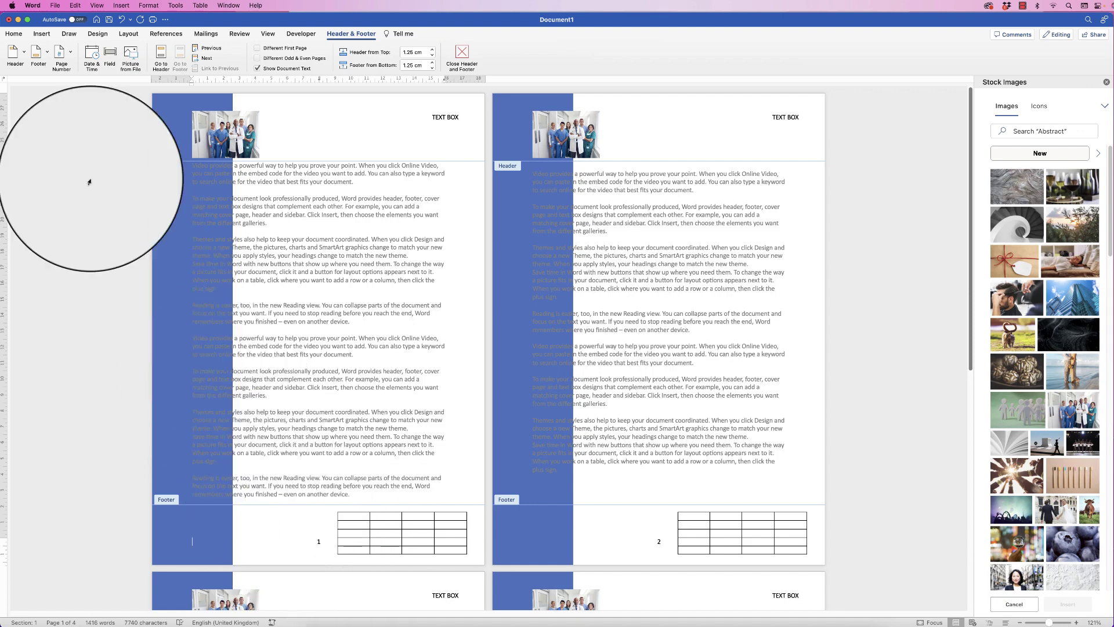
pyautogui.click(71, 57)
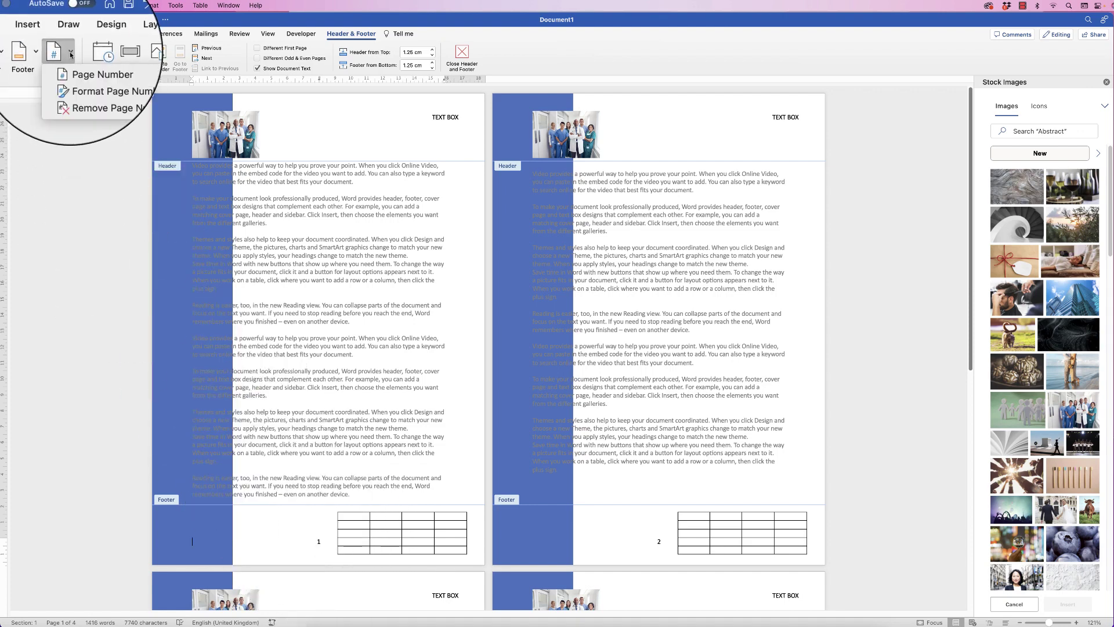
pyautogui.click(87, 98)
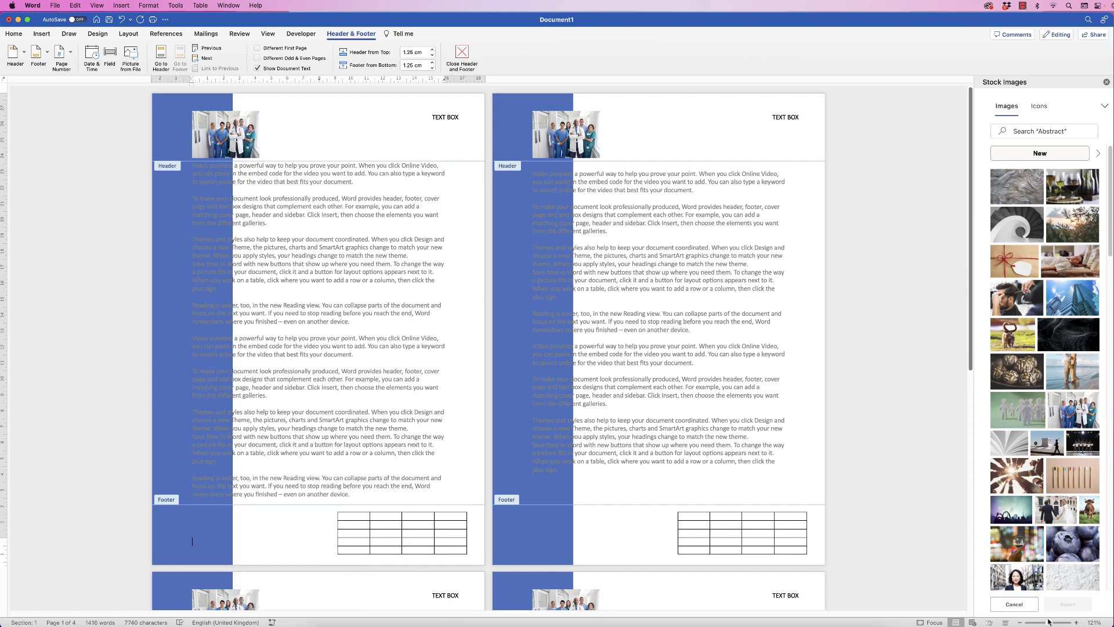
pyautogui.moveTo(1049, 622); pyautogui.dragTo(1042, 622)
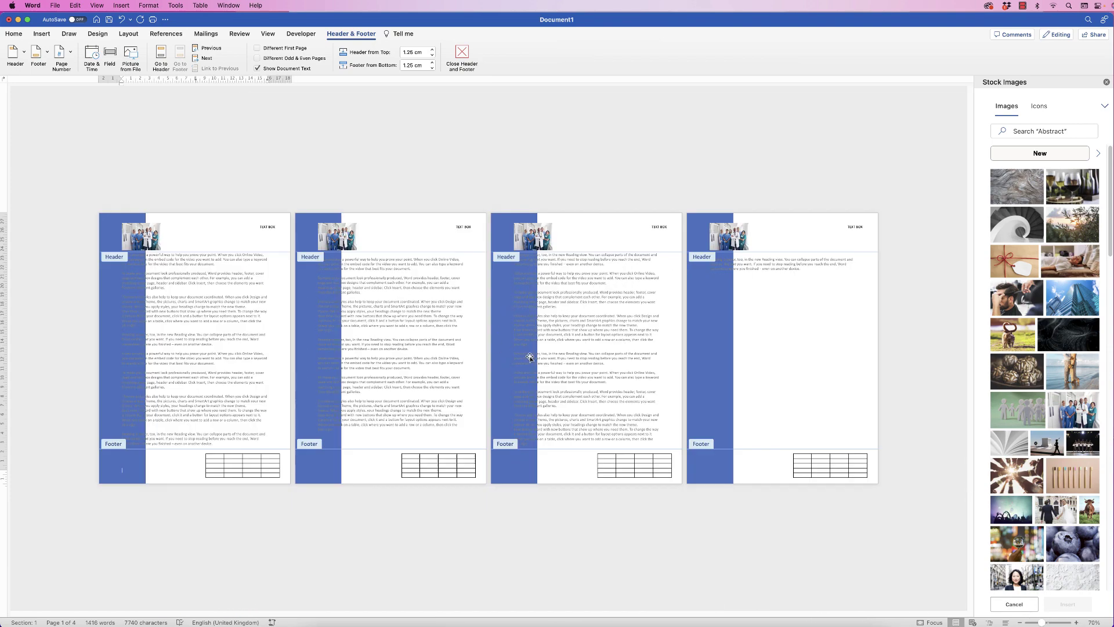
pyautogui.doubleClick(568, 348)
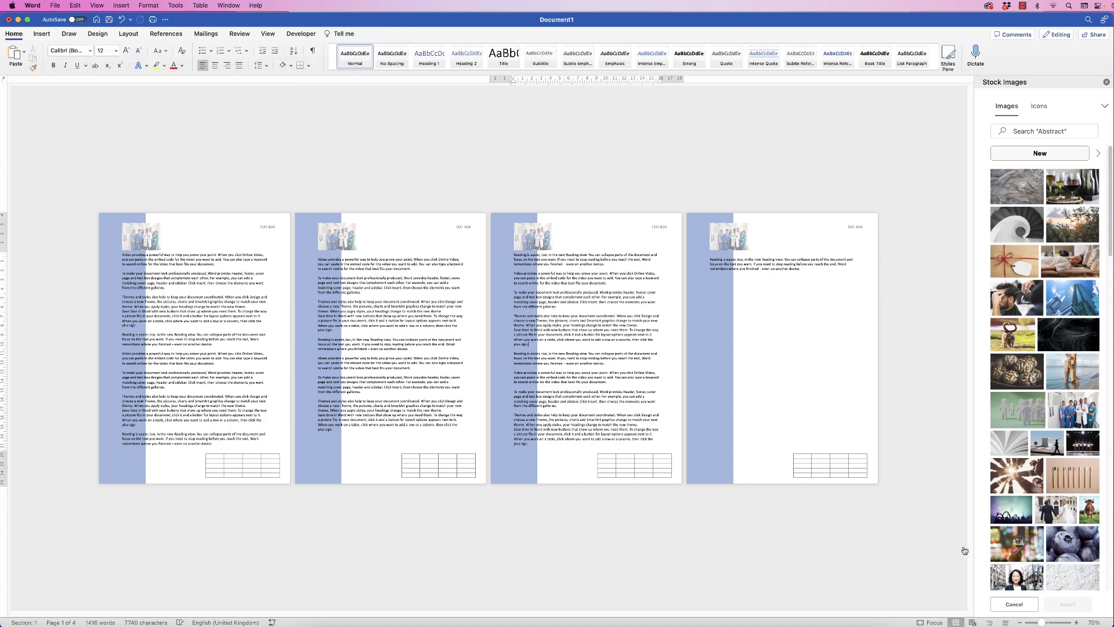
pyautogui.moveTo(1043, 622); pyautogui.dragTo(1046, 623)
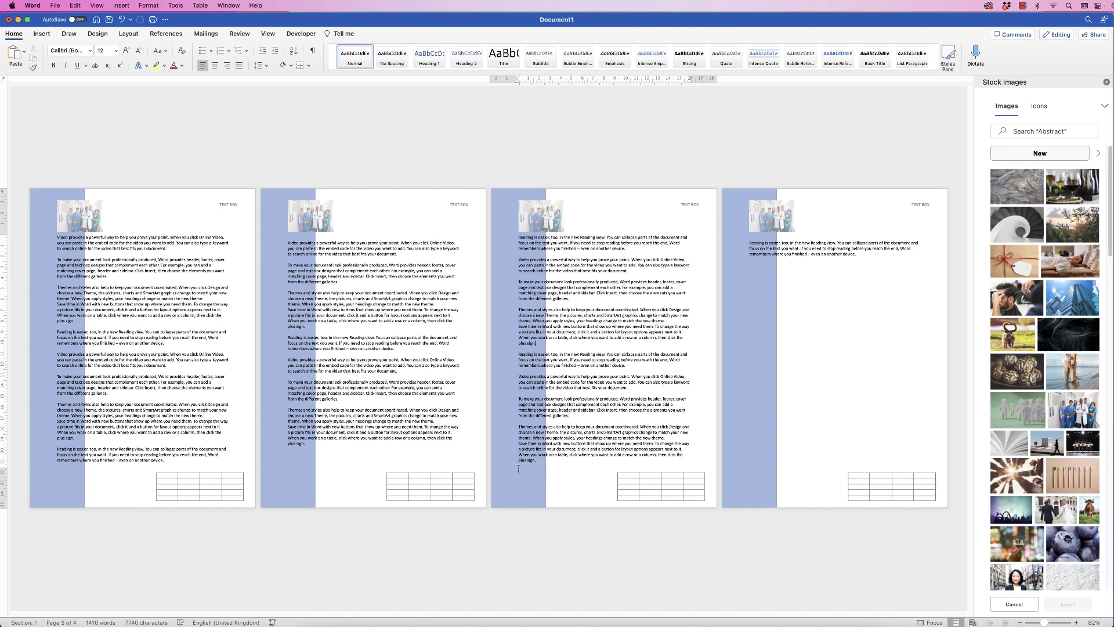
pyautogui.doubleClick(620, 200)
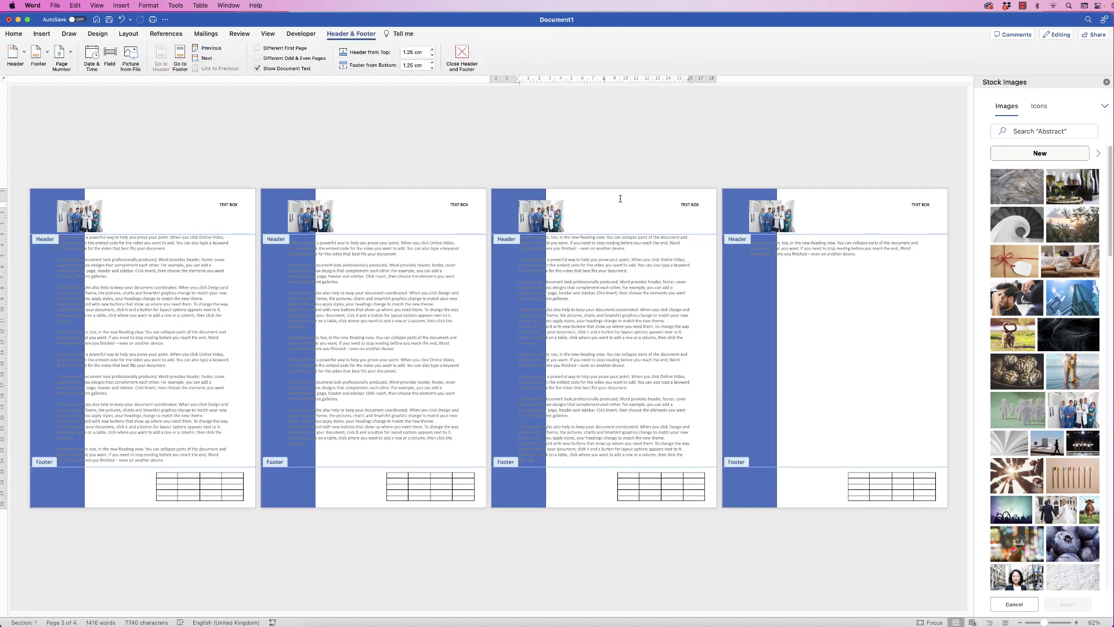
pyautogui.click(541, 218)
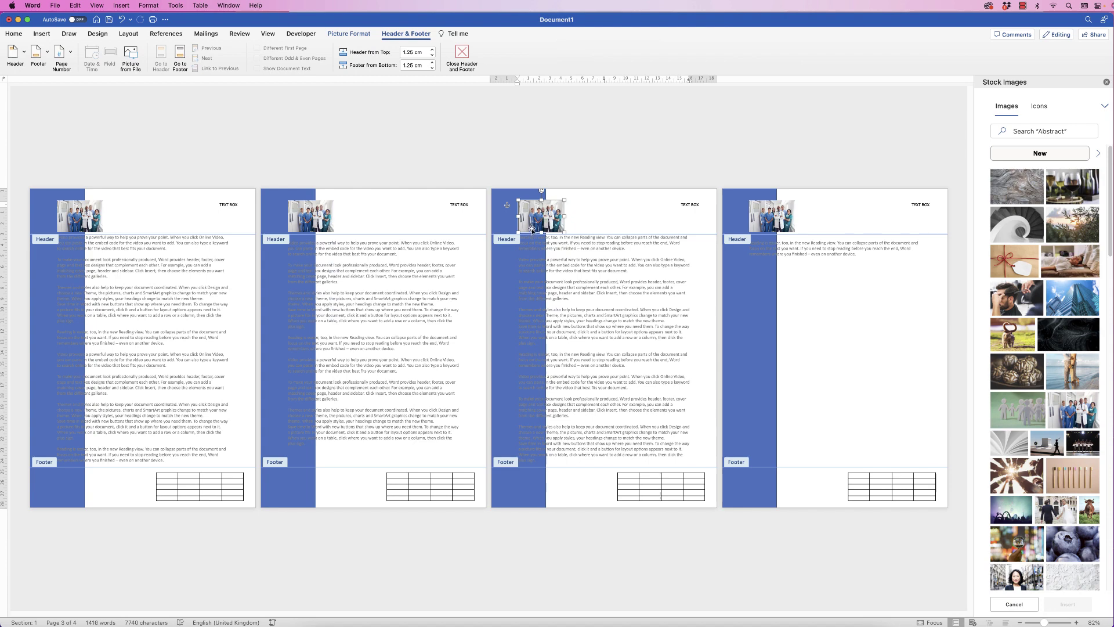
pyautogui.press('Delete')
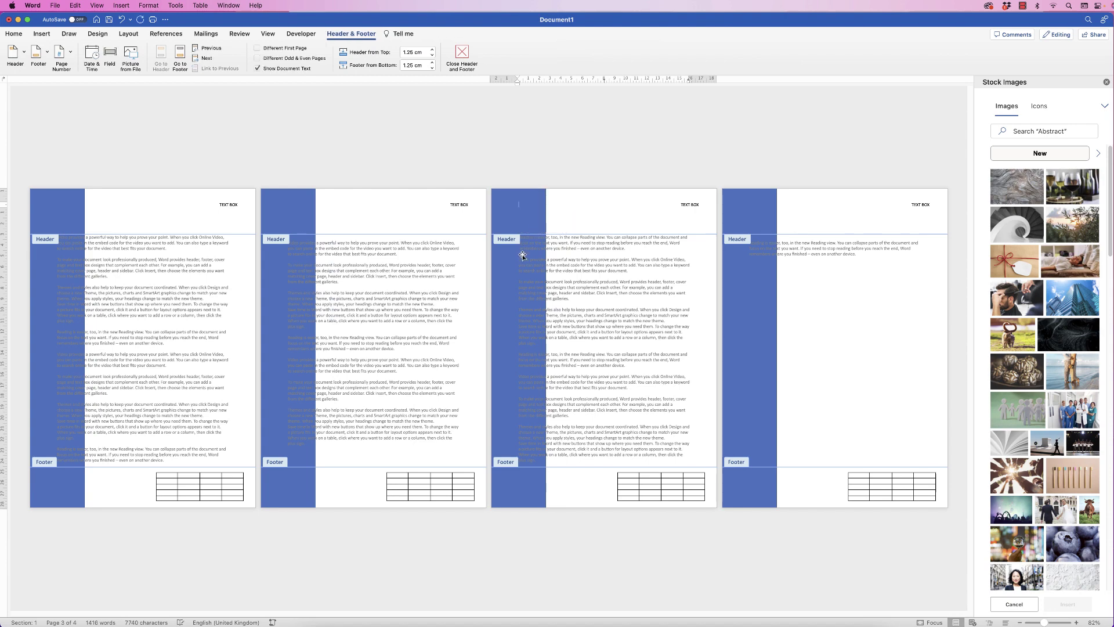
pyautogui.press('super+z')
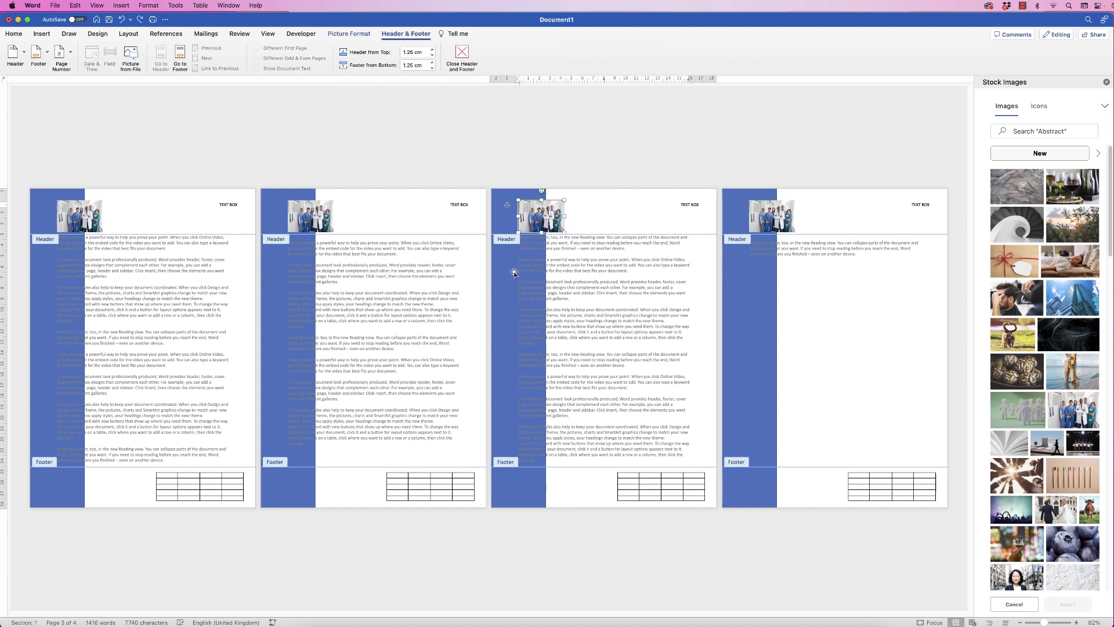